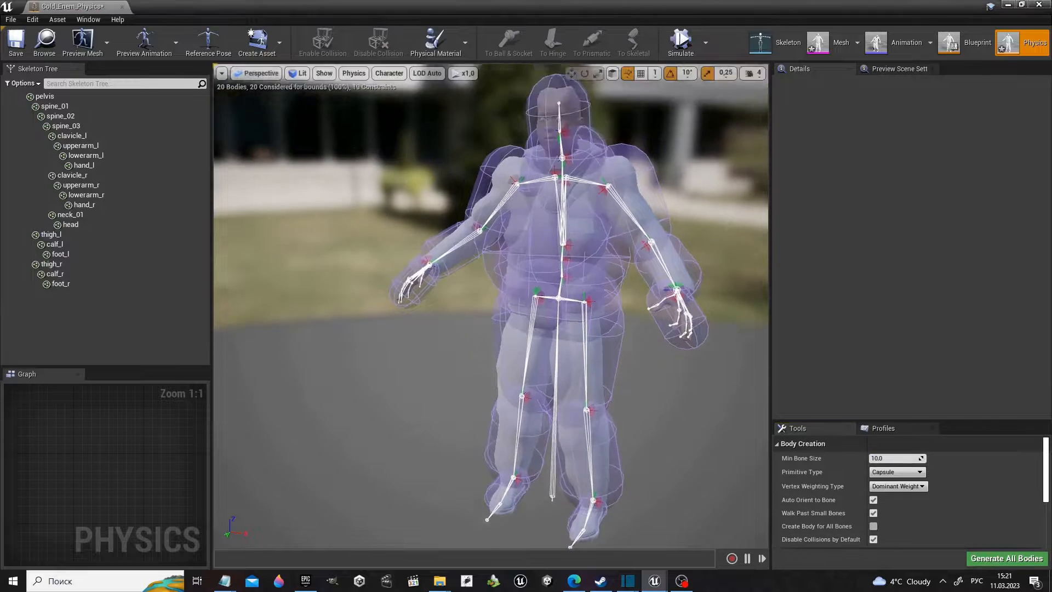
Delete the spine_02, spine_03 and spine_01 physics bodies from the character's torso.
{"action": "left_click", "coordinate": [503, 295]}
{"action": "key", "text": "Delete"}
{"action": "left_click", "coordinate": [503, 295]}
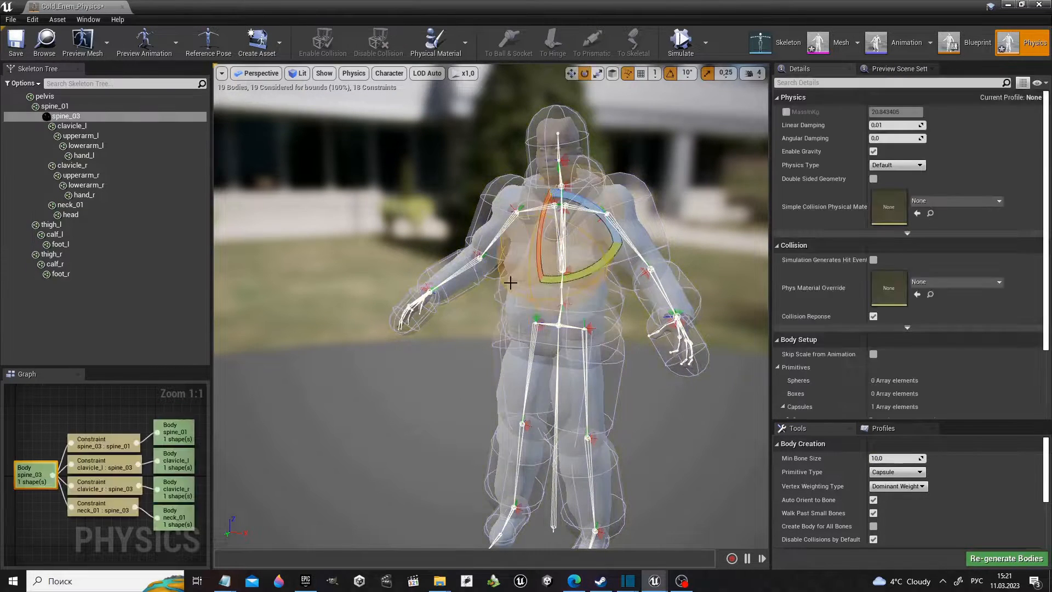
{"action": "key", "text": "Delete"}
{"action": "left_click", "coordinate": [509, 292]}
{"action": "key", "text": "Delete"}
Delete the clavicle_l, clavicle_r and neck_01 physics bodies around the shoulders and neck.
{"action": "right_click_drag", "start_coordinate": [521, 305], "coordinate": [532, 258]}
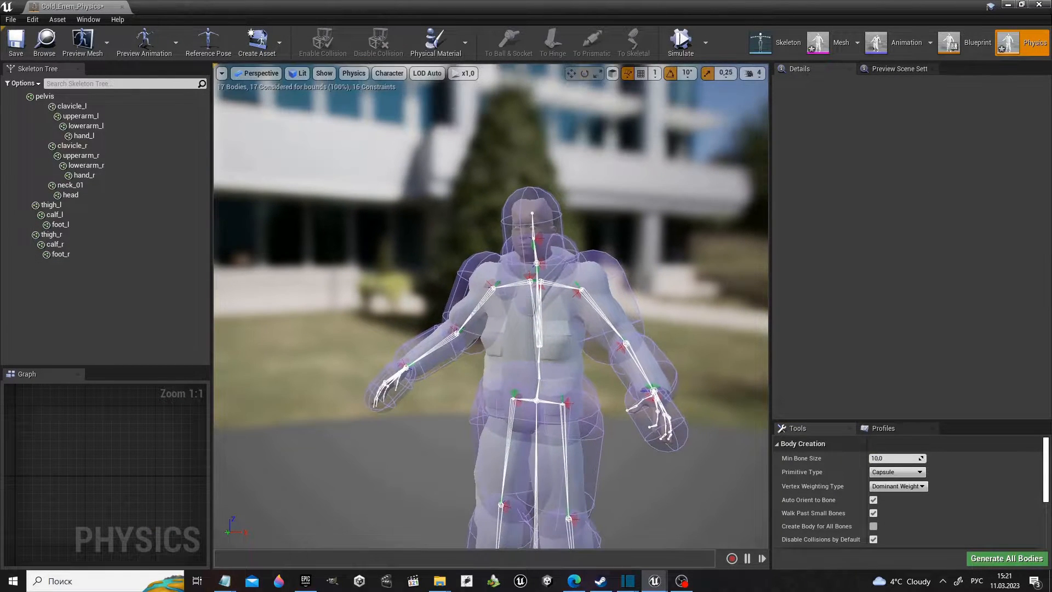
{"action": "left_click", "coordinate": [515, 295]}
{"action": "key", "text": "Delete"}
{"action": "left_click", "coordinate": [511, 293]}
{"action": "key", "text": "Delete"}
{"action": "left_click", "coordinate": [567, 259]}
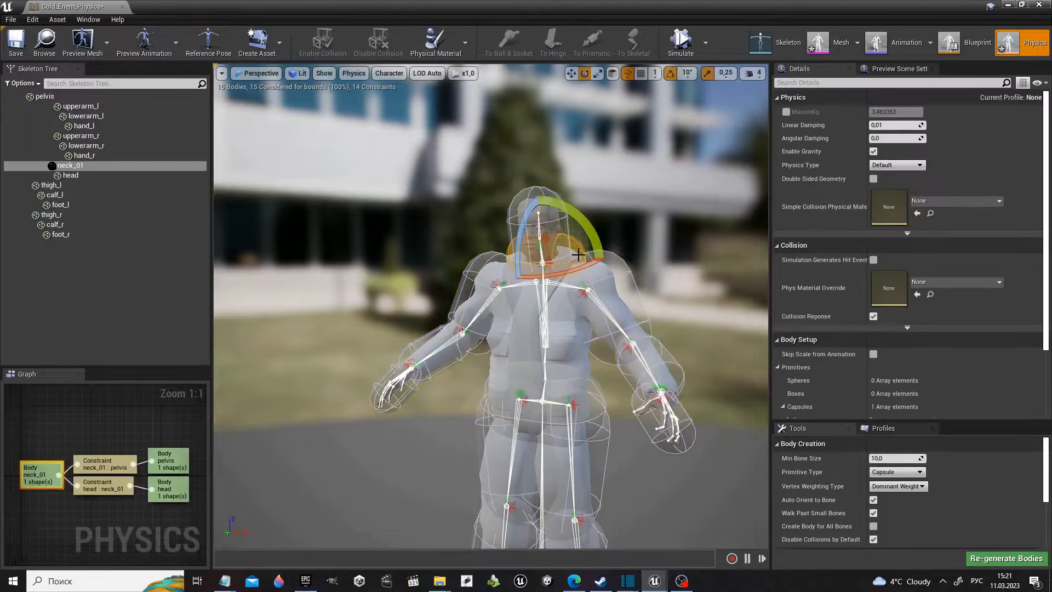
{"action": "key", "text": "Delete"}
Run the physics simulation on the whole ragdoll to watch it fall, and stop it.
{"action": "right_click_drag", "start_coordinate": [574, 328], "coordinate": [556, 390]}
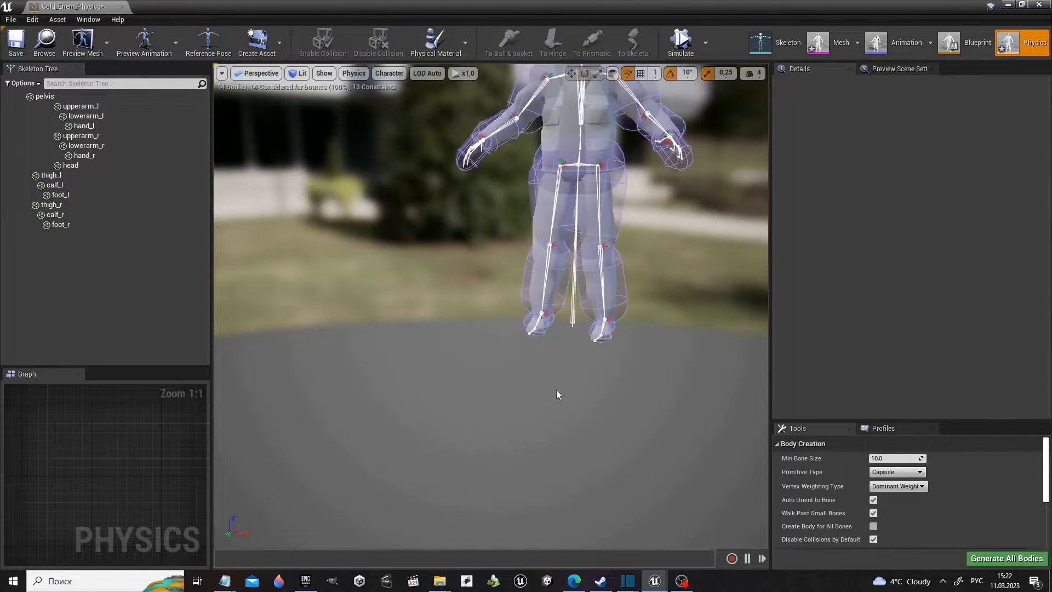
{"action": "left_click", "coordinate": [706, 43]}
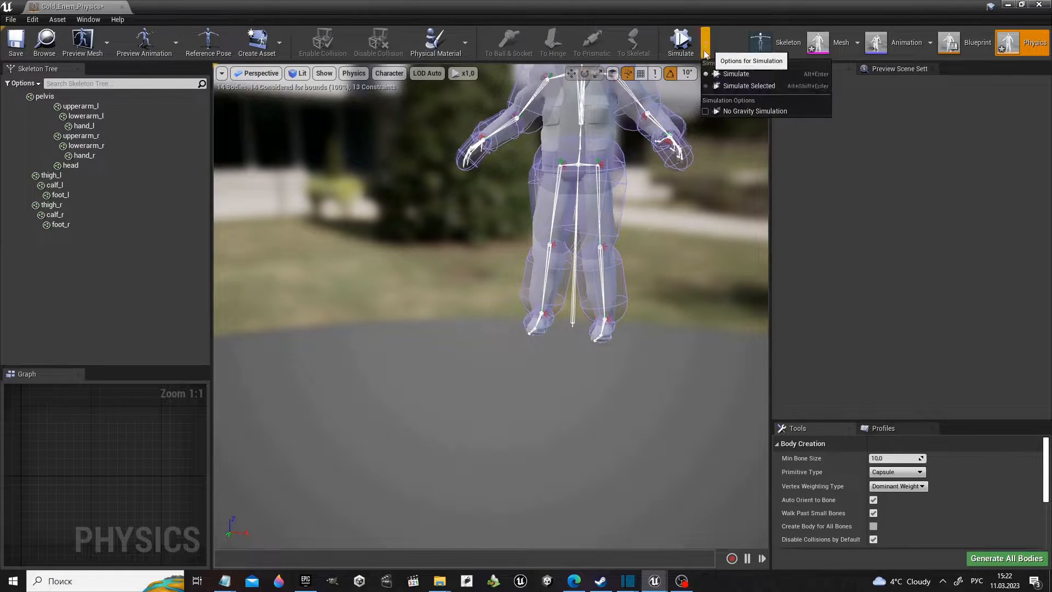
{"action": "left_click", "coordinate": [724, 86]}
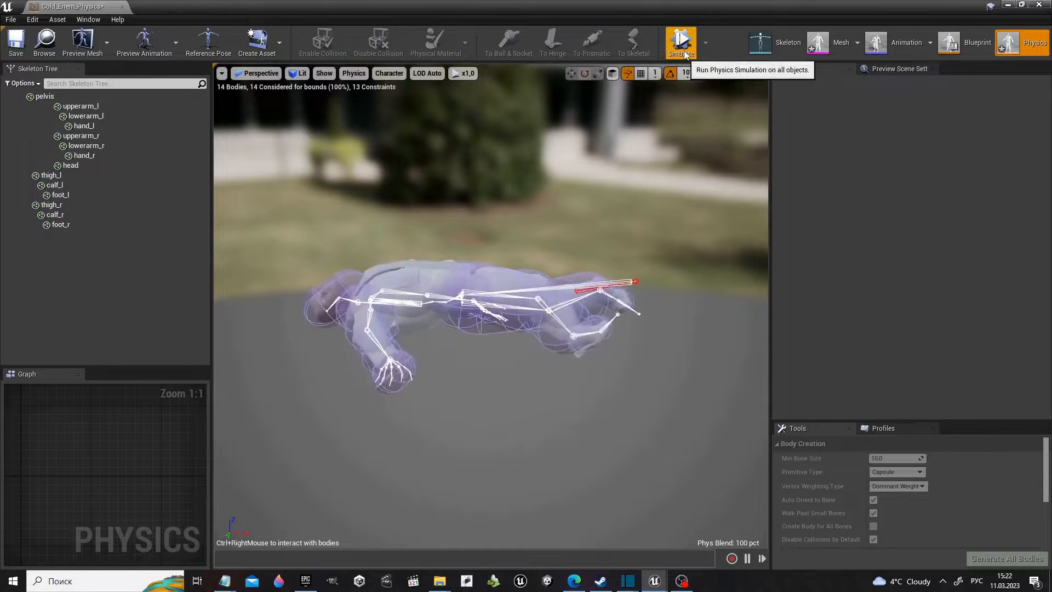
{"action": "left_click", "coordinate": [681, 43]}
Simulate only the calf_l body and pull the lower leg around to test its movement.
{"action": "left_click", "coordinate": [608, 241]}
{"action": "left_click", "coordinate": [706, 43]}
{"action": "left_click", "coordinate": [723, 87]}
{"action": "mouse_move", "coordinate": [601, 265]}
{"action": "right_mouse_down", "text": "ctrl"}
{"action": "mouse_move", "coordinate": [645, 237]}
{"action": "mouse_move", "coordinate": [652, 250]}
{"action": "right_mouse_up", "text": "ctrl"}
Switch to Notepad, enlarge the "CTRL RMB" note to 480%, and return to the physics asset editor.
{"action": "key", "text": "alt+Tab"}
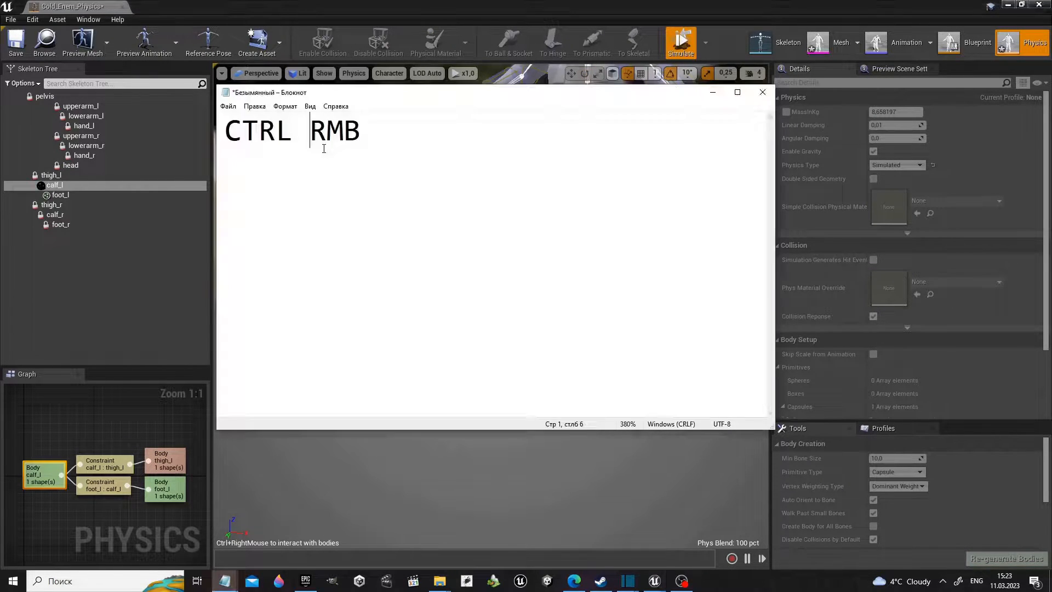
{"action": "scroll", "coordinate": [323, 152], "scroll_direction": "up", "scroll_amount": 10, "text": "ctrl"}
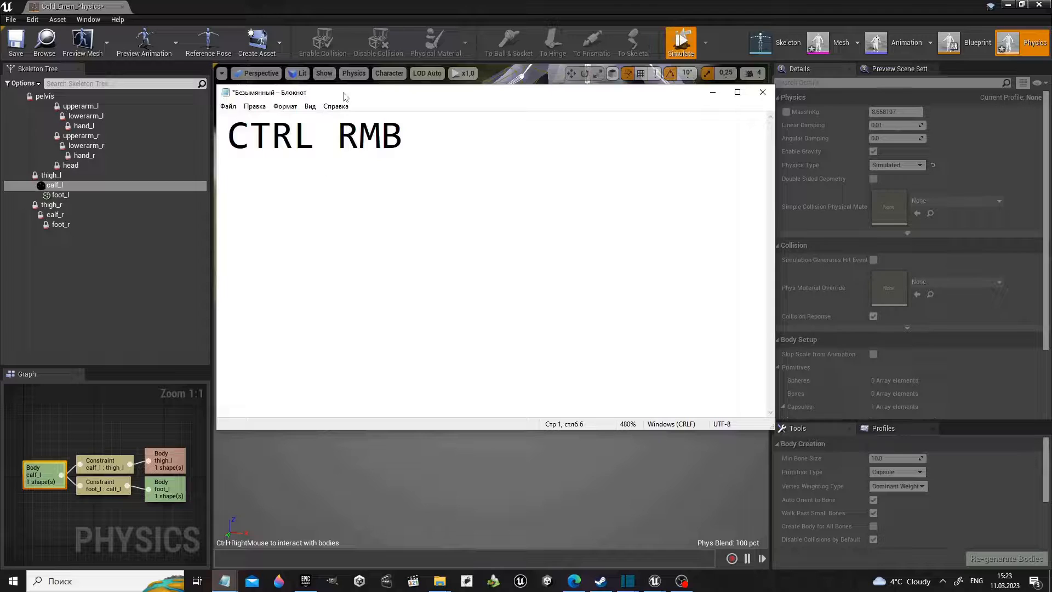
{"action": "key", "text": "alt+Tab"}
Pull the simulated left calf once more and stop the simulation.
{"action": "right_click_drag", "start_coordinate": [608, 253], "coordinate": [635, 285], "text": "ctrl"}
{"action": "left_click", "coordinate": [681, 42]}
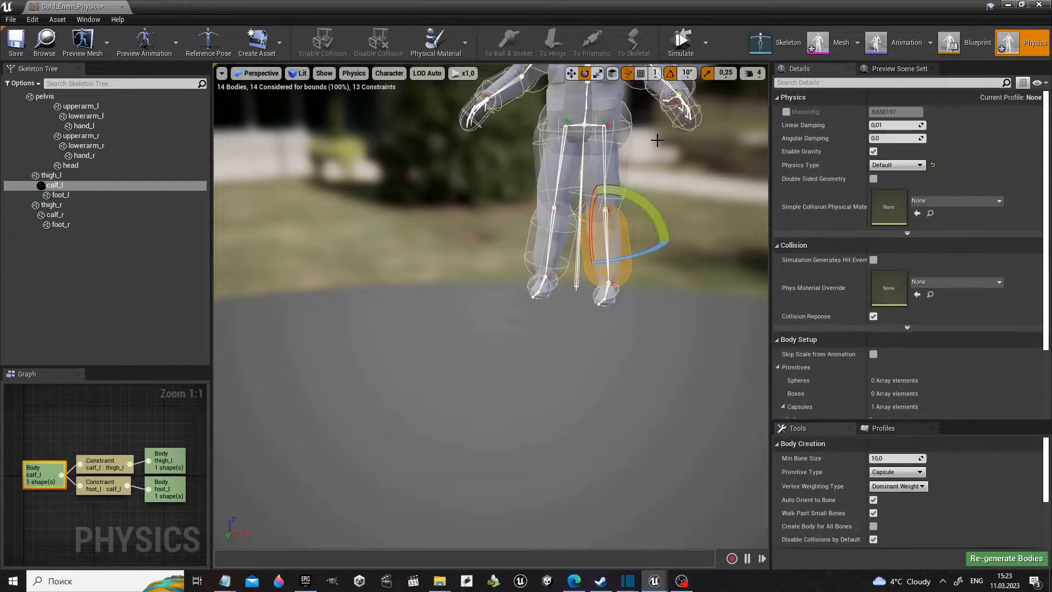
Select the constraint linking calf_l to thigh_l at the left knee.
{"action": "key", "text": "f"}
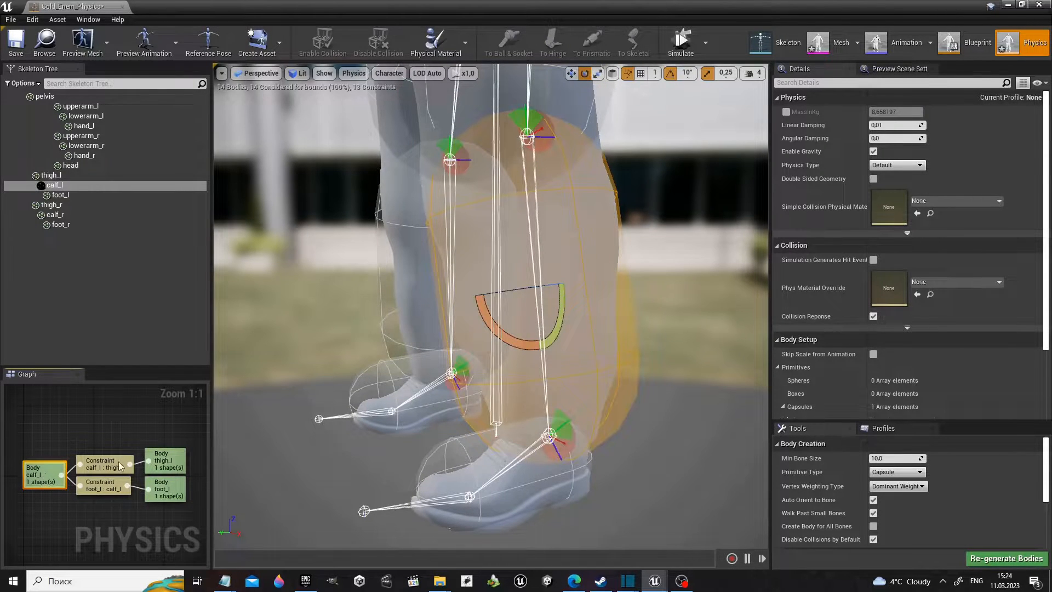
{"action": "left_click", "coordinate": [120, 466]}
{"action": "left_click", "coordinate": [109, 484]}
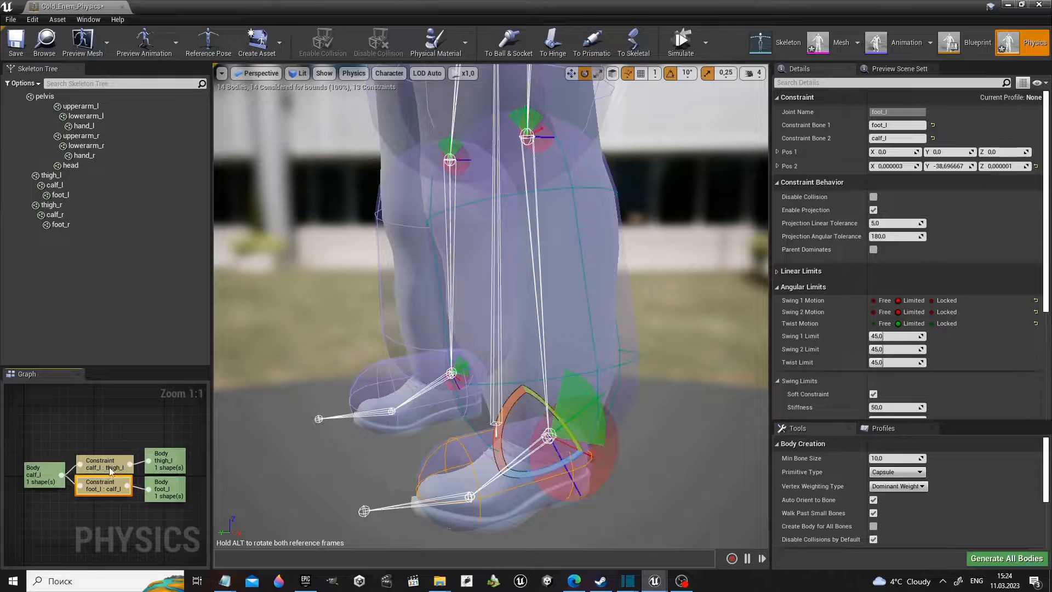
{"action": "left_click", "coordinate": [110, 470]}
{"action": "key", "text": "f"}
{"action": "mouse_move", "coordinate": [576, 287]}
{"action": "right_mouse_down"}
{"action": "mouse_move", "coordinate": [579, 296]}
{"action": "mouse_move", "coordinate": [575, 287]}
{"action": "right_mouse_up"}
{"action": "key", "text": "w"}
{"action": "key", "text": "s"}
{"action": "key", "text": "s"}
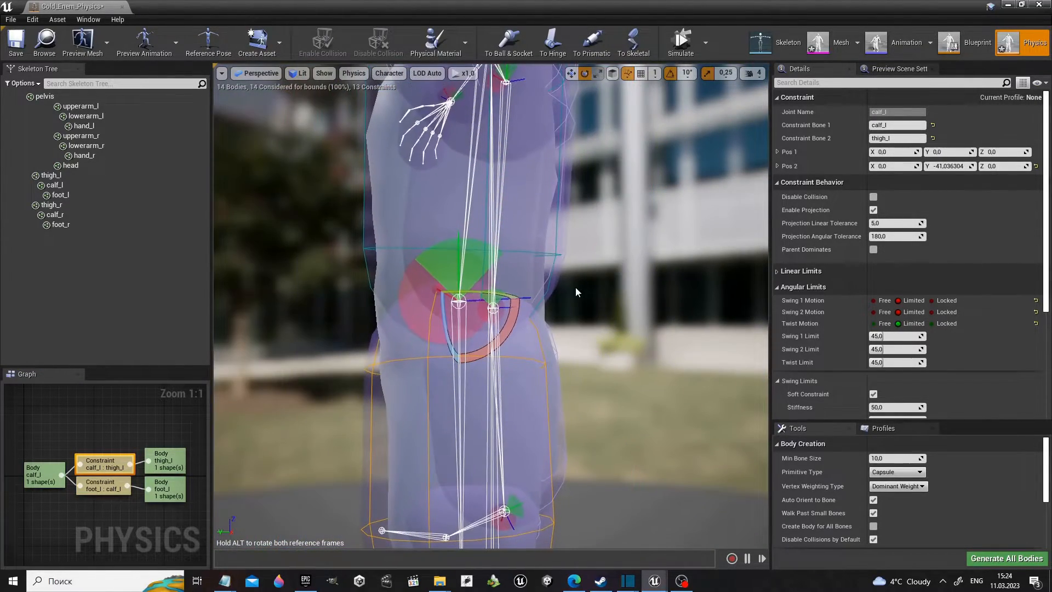
Try locking the knee constraint's Swing 1, Swing 2 and Twist motions, and return all three to Limited.
{"action": "left_click", "coordinate": [931, 300]}
{"action": "left_click", "coordinate": [932, 312]}
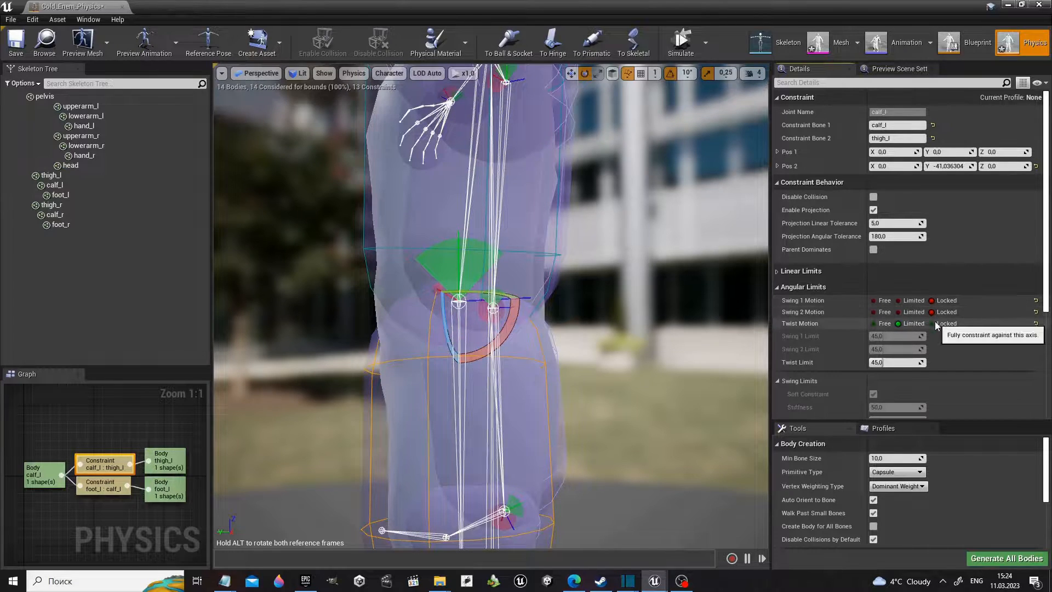
{"action": "left_click", "coordinate": [934, 323]}
{"action": "left_click", "coordinate": [912, 323]}
{"action": "left_click", "coordinate": [900, 311]}
{"action": "left_click", "coordinate": [910, 300]}
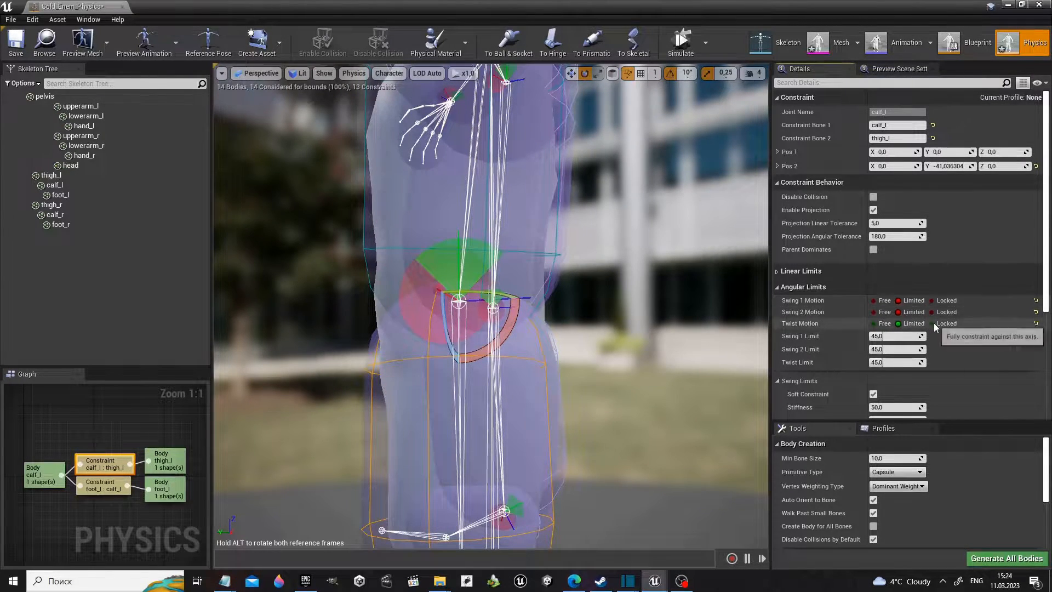
Lock the knee constraint's Swing 1 and Swing 2 motions, keep Twist Limited, and set the Twist Limit to about 63.86.
{"action": "left_click", "coordinate": [933, 324]}
{"action": "left_click", "coordinate": [931, 300]}
{"action": "left_click", "coordinate": [931, 311]}
{"action": "left_click", "coordinate": [898, 323]}
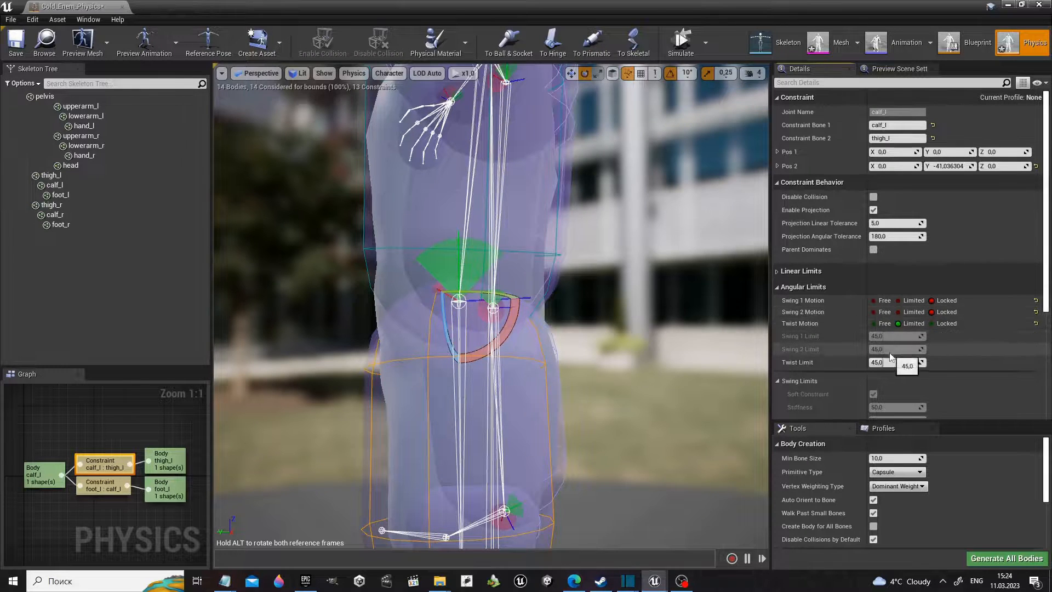
{"action": "left_click_drag", "start_coordinate": [885, 362], "coordinate": [888, 362]}
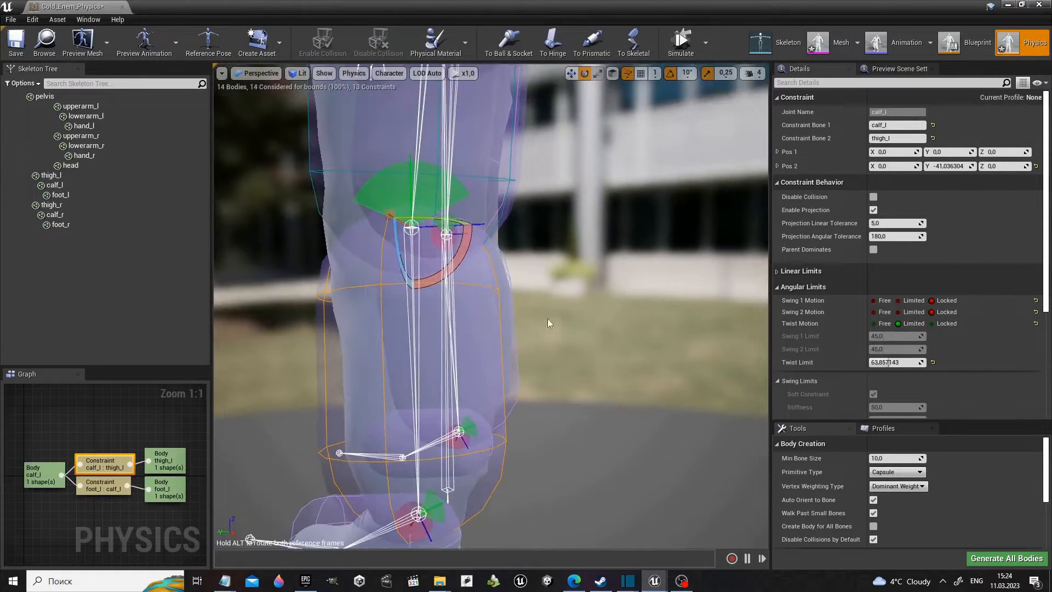
Simulate only the selected knee joint to check its twist-only movement from the side, and stop the simulation.
{"action": "left_click", "coordinate": [706, 43]}
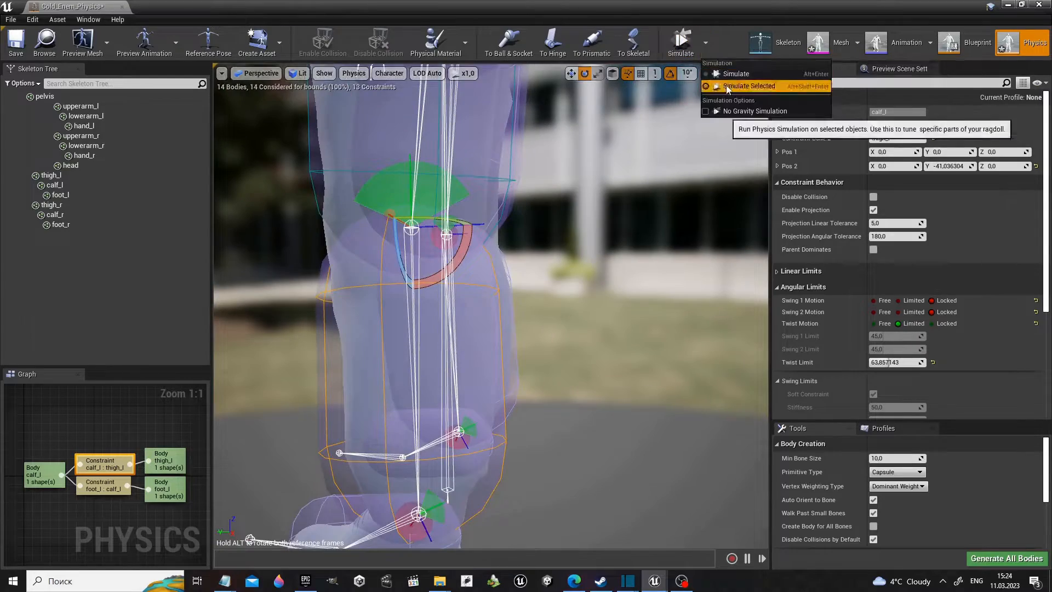
{"action": "left_click", "coordinate": [728, 86]}
{"action": "right_click_drag", "start_coordinate": [550, 293], "coordinate": [468, 253]}
{"action": "key", "text": "s"}
{"action": "key", "text": "w"}
{"action": "left_click", "coordinate": [681, 43]}
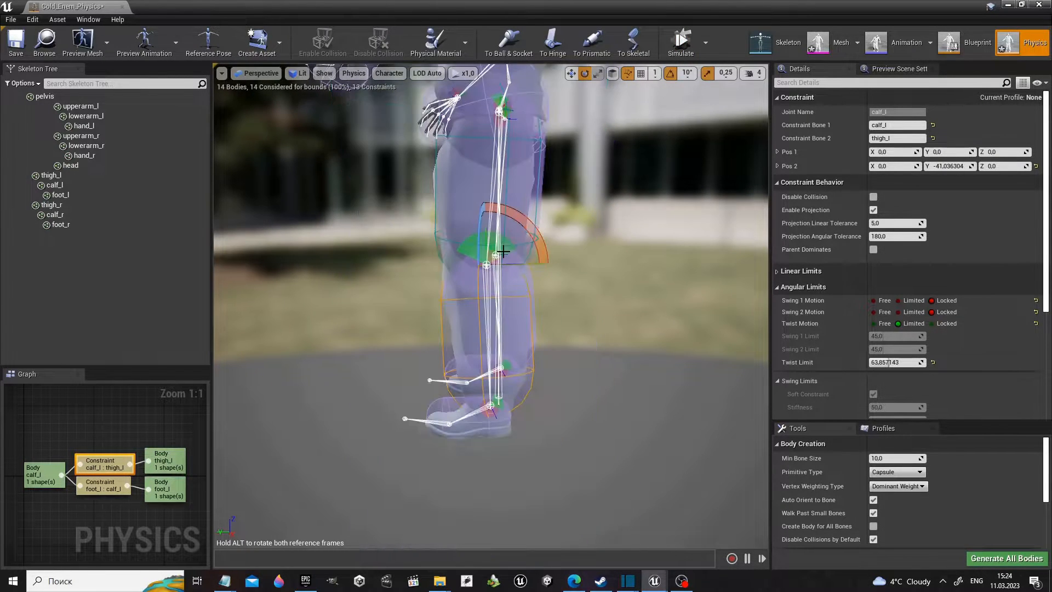
Rotate the left knee constraint's frame so that its twist range points toward the front of the leg.
{"action": "left_click_drag", "start_coordinate": [525, 222], "coordinate": [524, 222]}
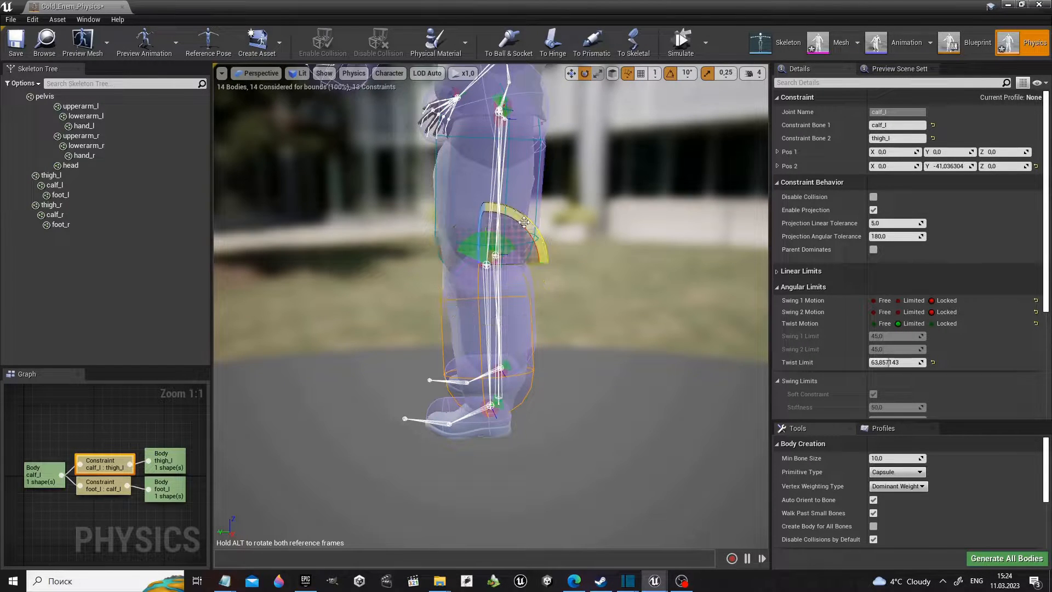
{"action": "scroll", "coordinate": [527, 244], "scroll_direction": "up", "scroll_amount": 1}
{"action": "scroll", "coordinate": [526, 245], "scroll_direction": "down", "scroll_amount": 1}
{"action": "scroll", "coordinate": [526, 245], "scroll_direction": "up", "scroll_amount": 3}
{"action": "right_click_drag", "start_coordinate": [527, 245], "coordinate": [527, 225]}
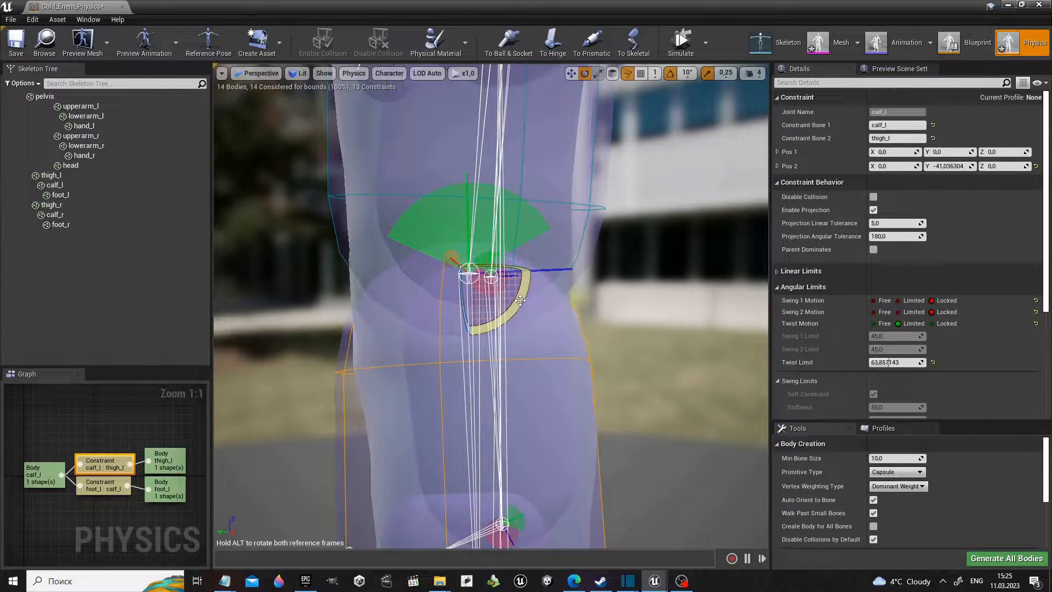
{"action": "left_click_drag", "start_coordinate": [520, 302], "coordinate": [519, 302]}
{"action": "scroll", "coordinate": [525, 417], "scroll_direction": "down", "scroll_amount": 5}
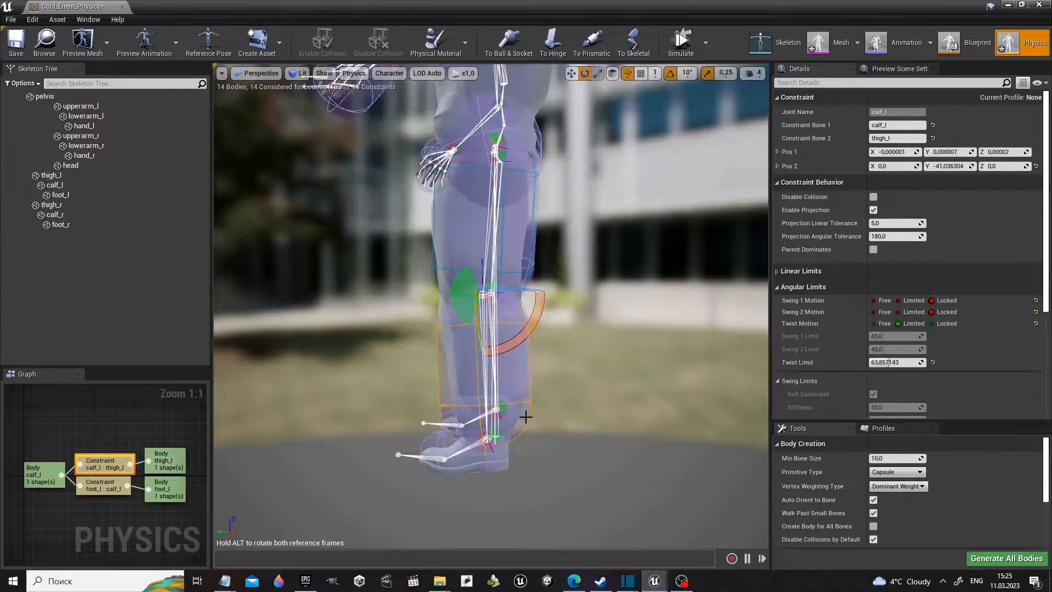
Simulate the selected knee joint, pull the calf backward to test the rotated constraint, and stop the simulation.
{"action": "left_click", "coordinate": [705, 42]}
{"action": "left_click", "coordinate": [762, 75]}
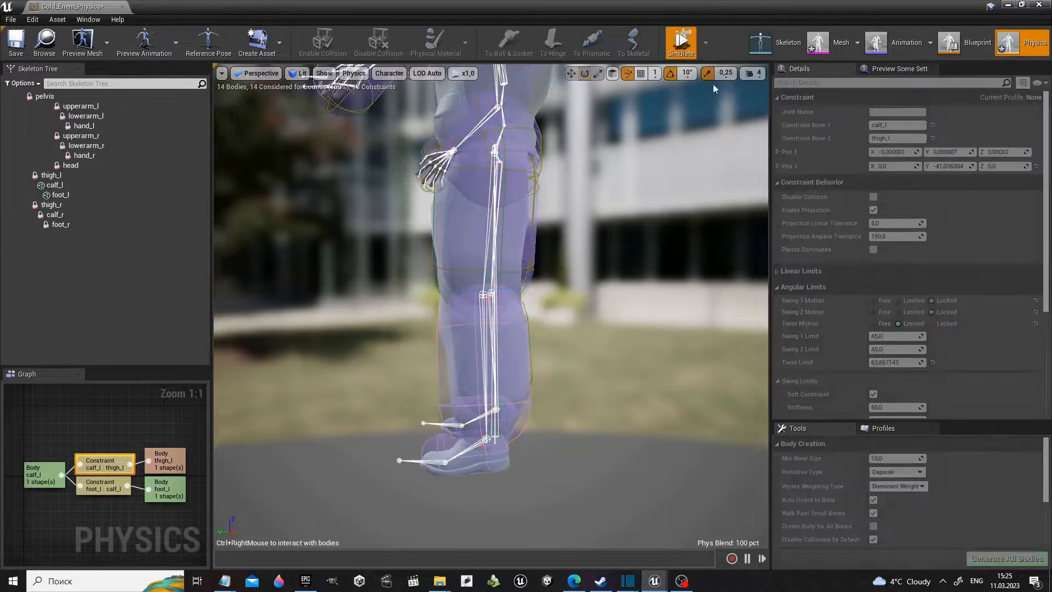
{"action": "right_click_drag", "start_coordinate": [500, 385], "coordinate": [660, 336], "text": "ctrl"}
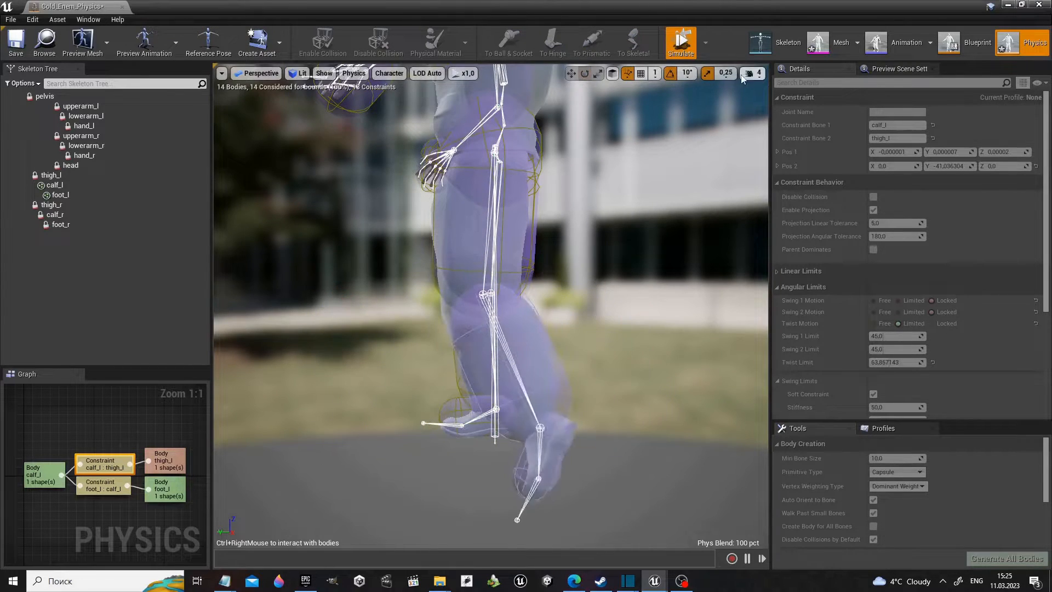
{"action": "left_click", "coordinate": [687, 51]}
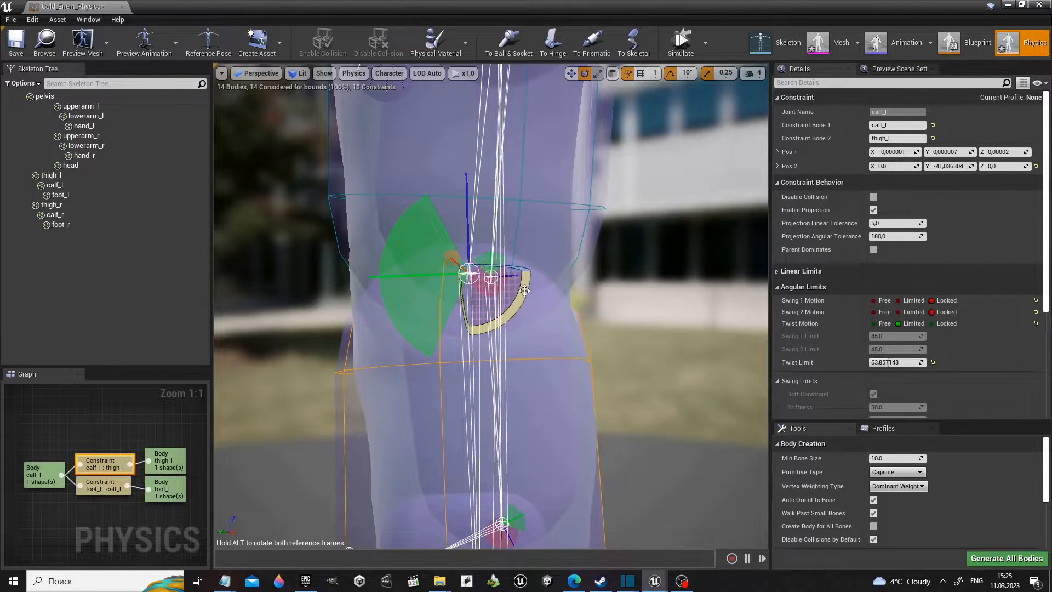
Reselect the calf_l to thigh_l constraint and rotate its frame so that the twist range points up the thigh.
{"action": "left_click", "coordinate": [478, 286]}
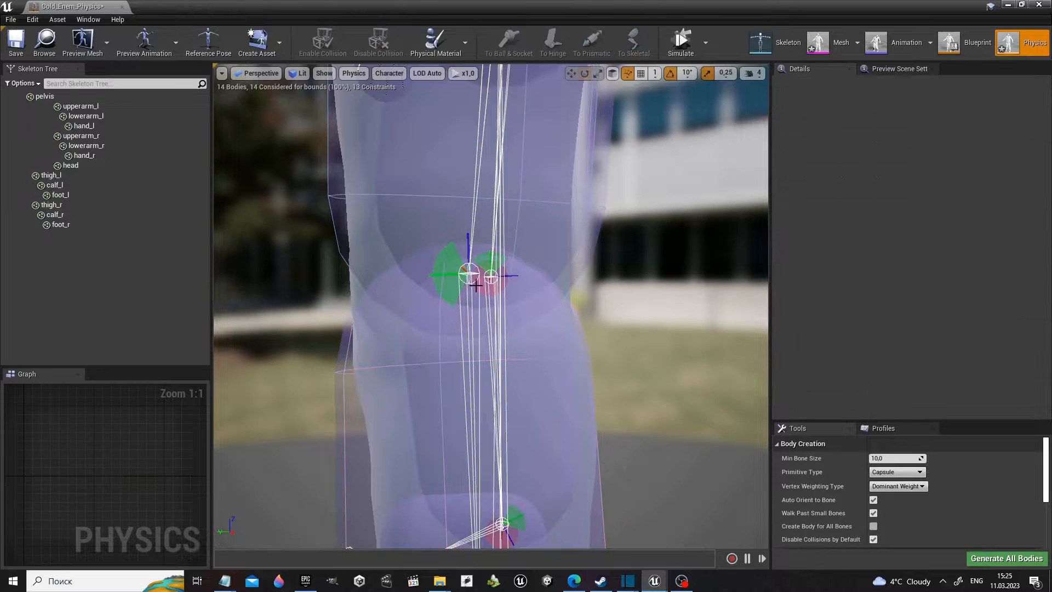
{"action": "left_click", "coordinate": [464, 272]}
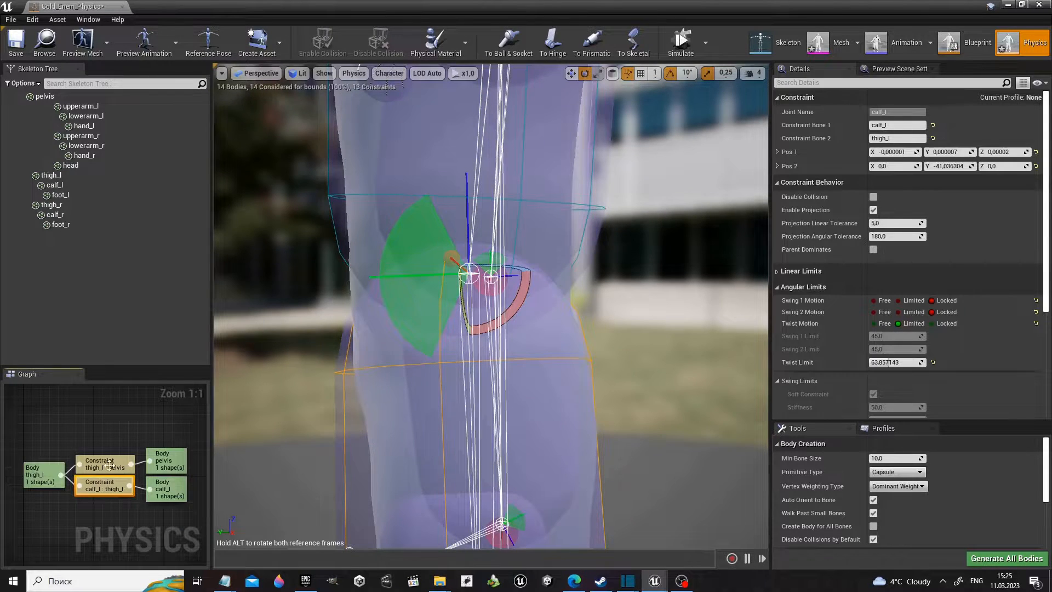
{"action": "key", "text": "e"}
{"action": "left_click_drag", "start_coordinate": [438, 225], "coordinate": [526, 233]}
{"action": "left_click_drag", "start_coordinate": [526, 233], "coordinate": [528, 239]}
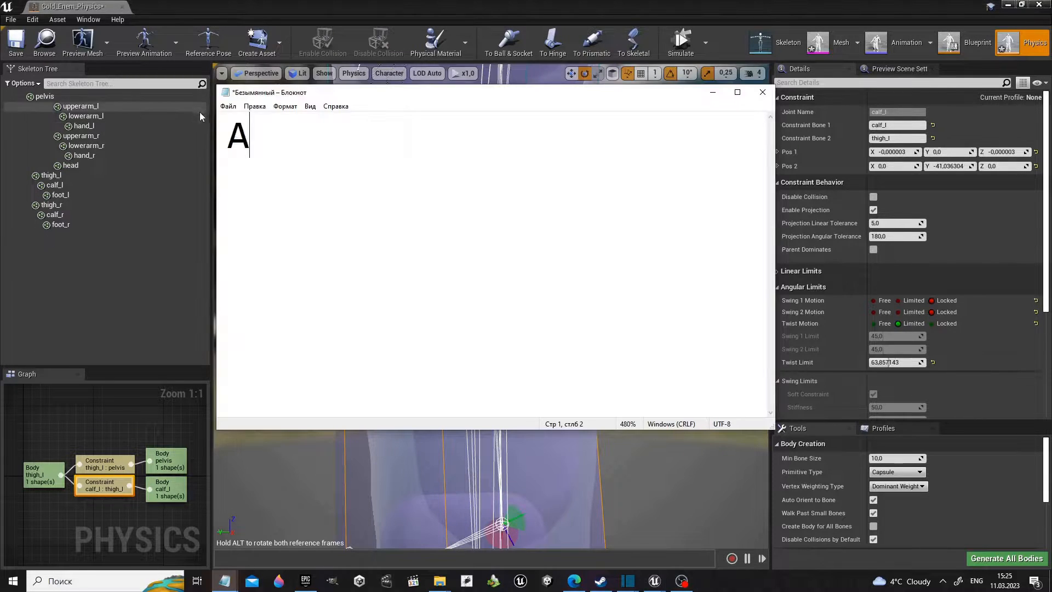
Write "ALT" as the note in Notepad and return to the physics asset editor.
{"action": "type", "text": "LT"}
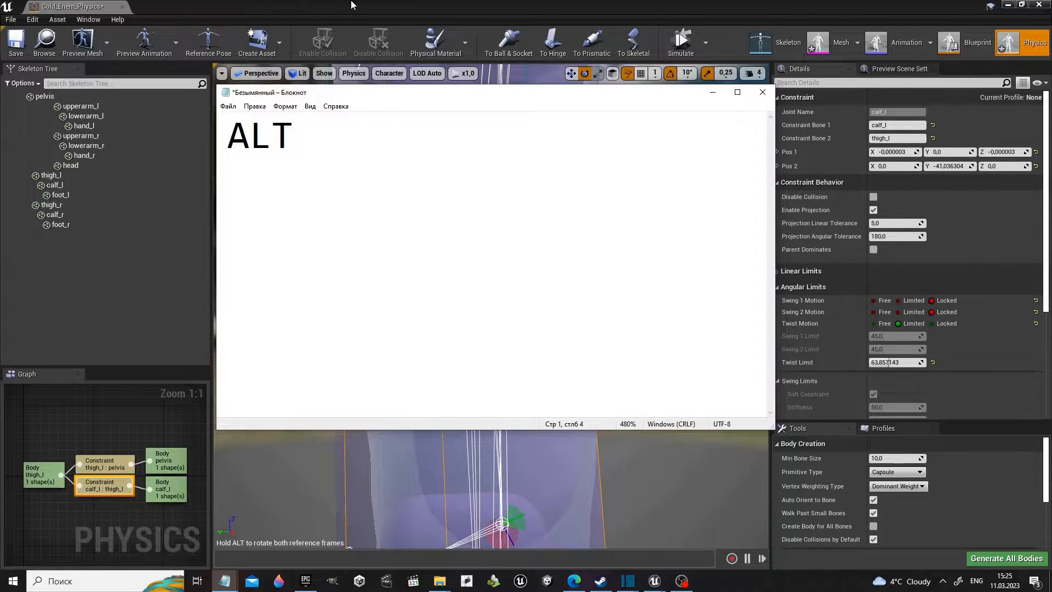
{"action": "key", "text": "alt+Tab"}
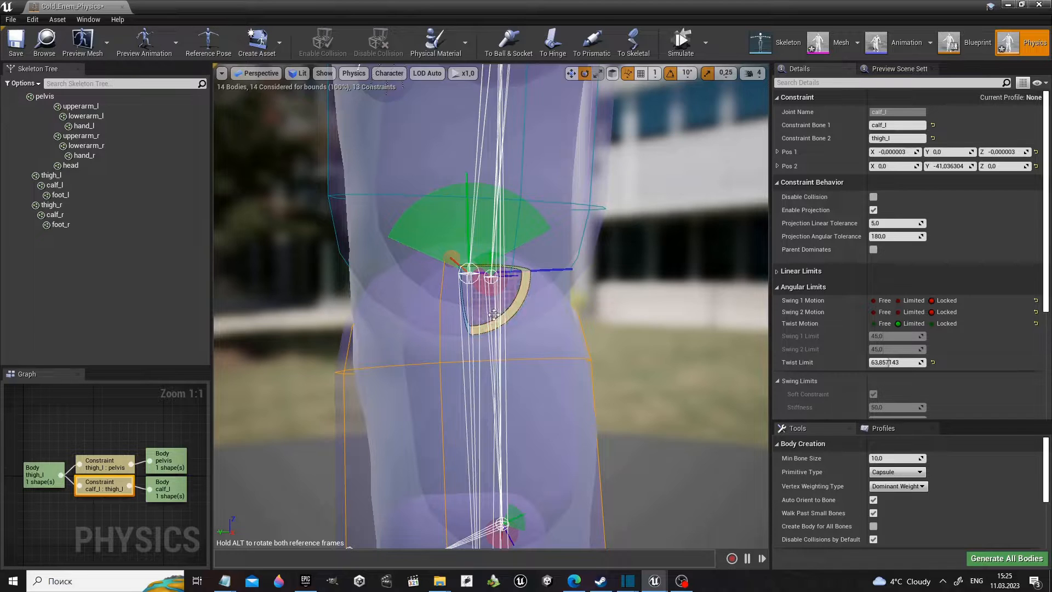
Rotate the left knee constraint's limit range by 60° and test the knee's bend by simulating and pulling the calf.
{"action": "left_click_drag", "start_coordinate": [499, 322], "coordinate": [508, 204]}
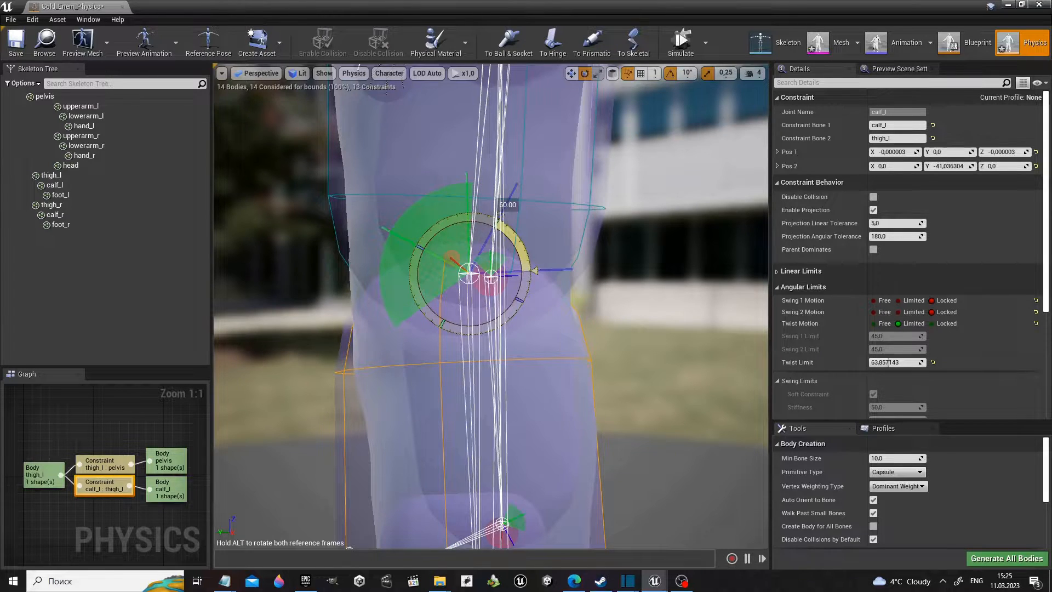
{"action": "left_click", "coordinate": [706, 43]}
{"action": "left_click", "coordinate": [718, 85]}
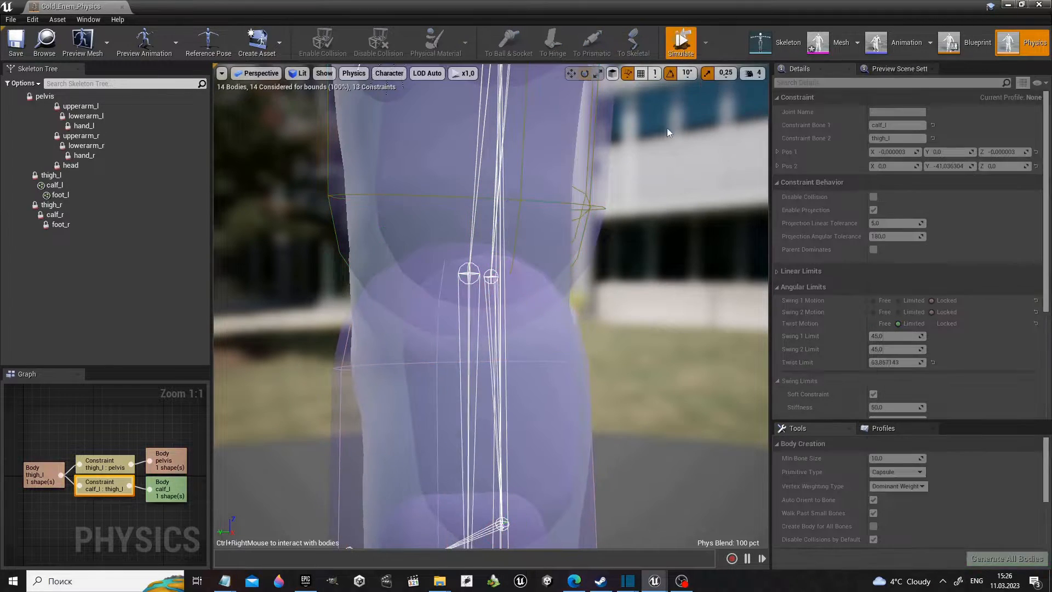
{"action": "scroll", "coordinate": [524, 287], "scroll_direction": "down", "scroll_amount": 5}
{"action": "right_click_drag", "start_coordinate": [461, 391], "coordinate": [629, 193], "text": "ctrl"}
{"action": "right_click_drag", "start_coordinate": [466, 356], "coordinate": [543, 307], "text": "ctrl"}
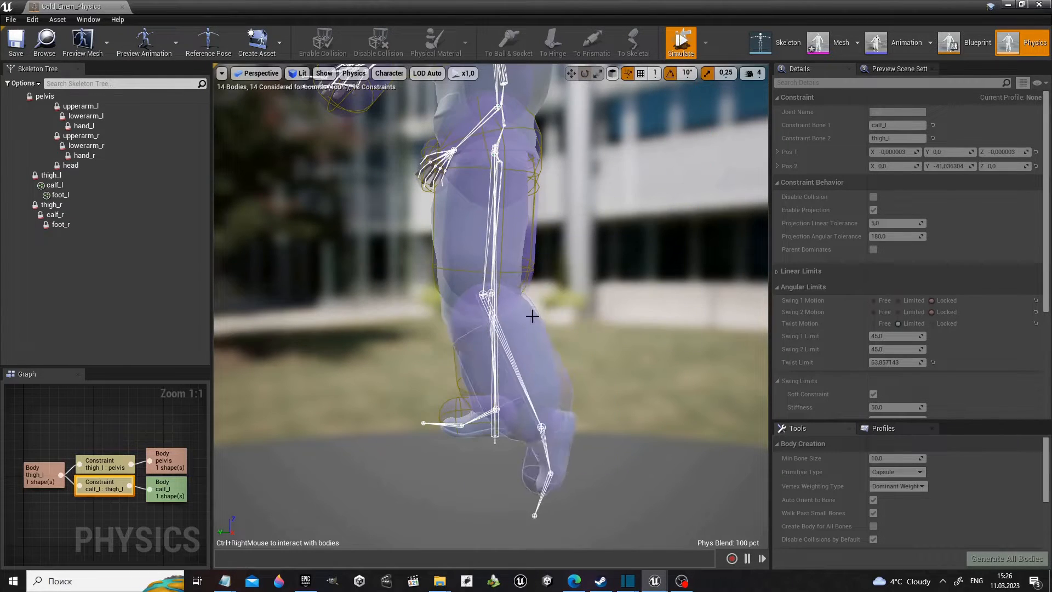
{"action": "left_click", "coordinate": [681, 42]}
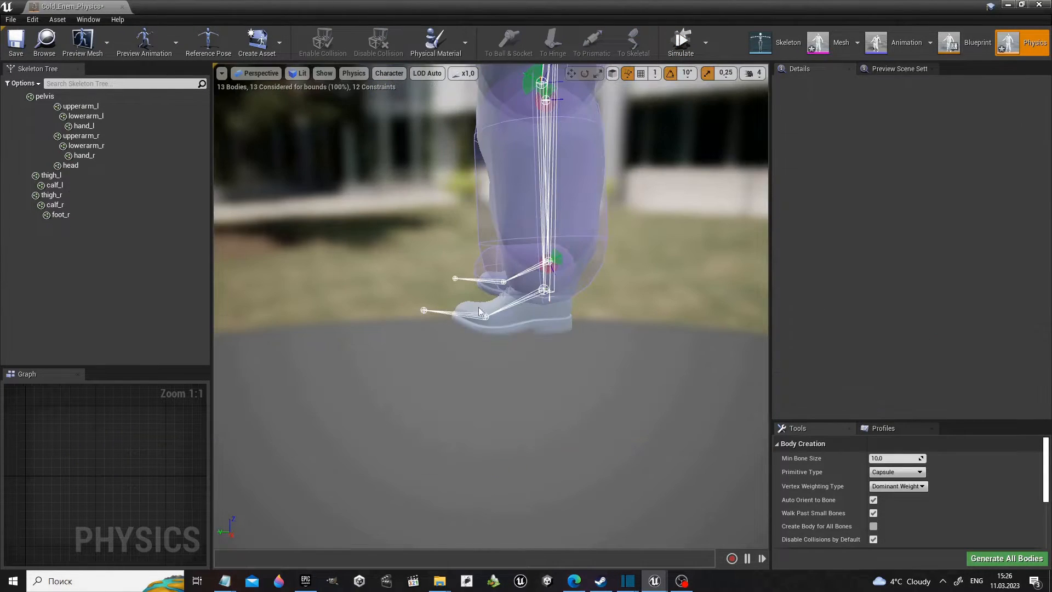
Show all bones in the skeleton tree so that the feet's bones without bodies are listed.
{"action": "left_click", "coordinate": [471, 318]}
{"action": "left_click", "coordinate": [524, 326]}
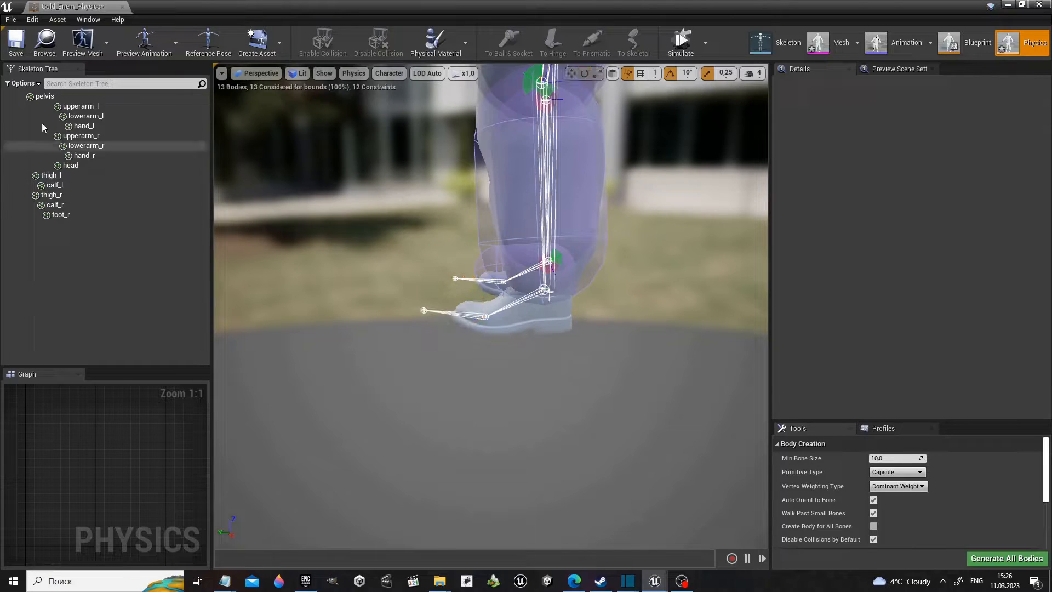
{"action": "left_click", "coordinate": [22, 83]}
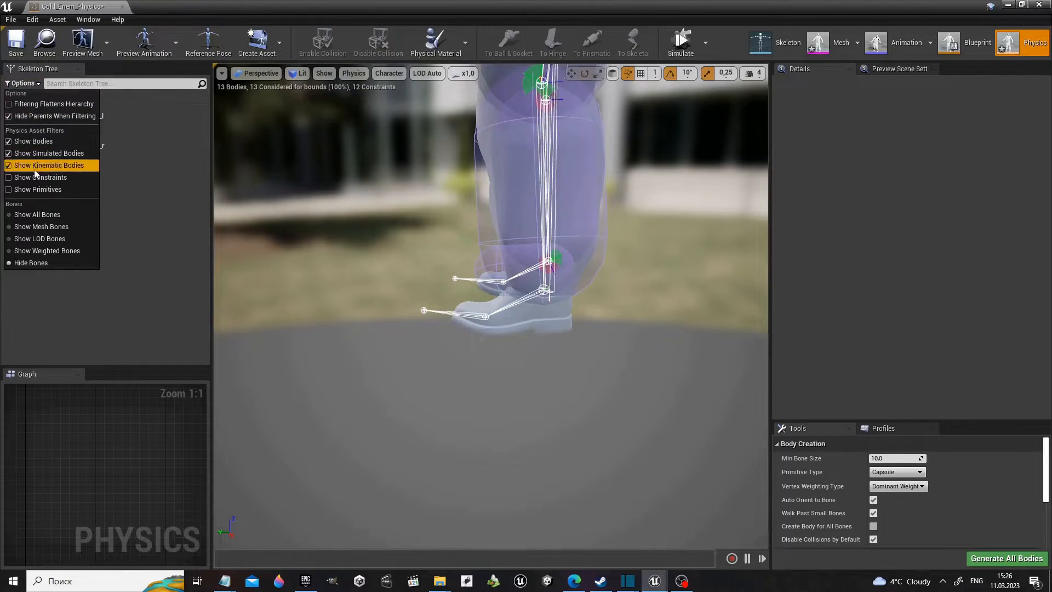
{"action": "left_click", "coordinate": [46, 214]}
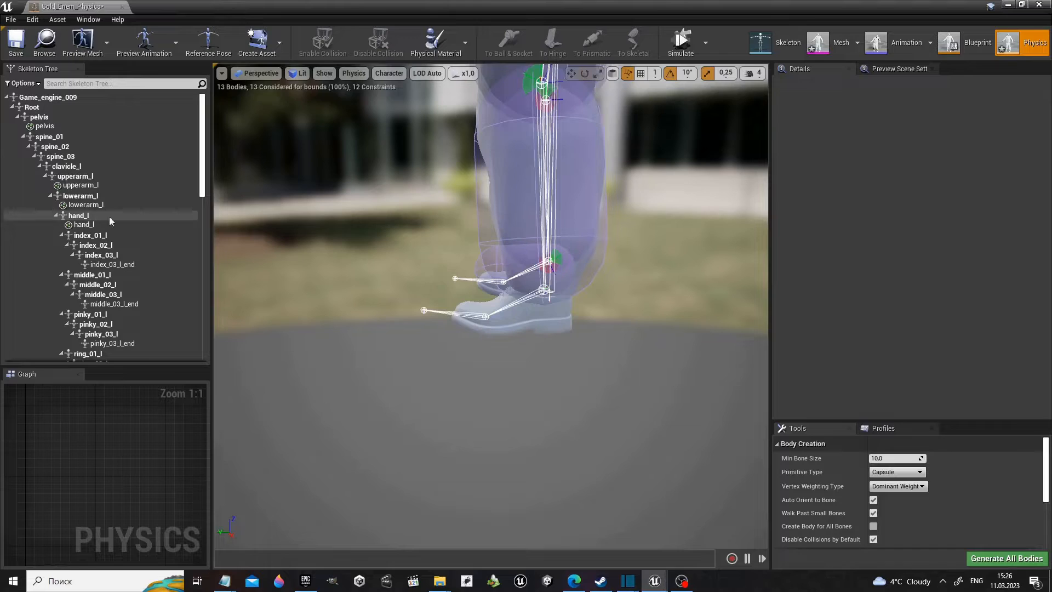
Select the ball_l bone in the viewport, open its context menu, and write "RMB" as the note in Notepad.
{"action": "right_click", "coordinate": [516, 310]}
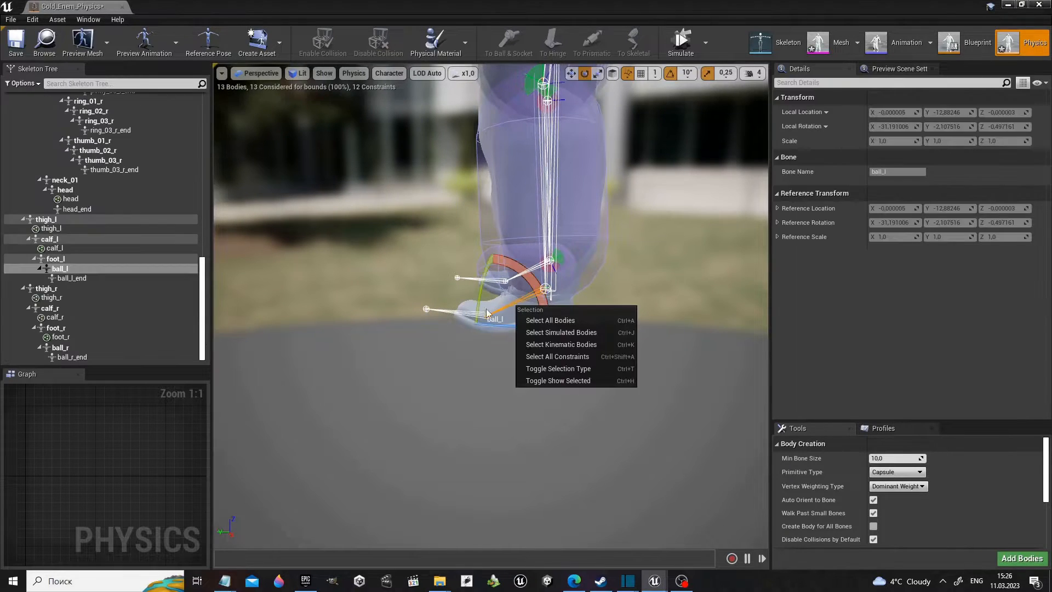
{"action": "key", "text": "alt+Tab"}
{"action": "type", "text": "RMB"}
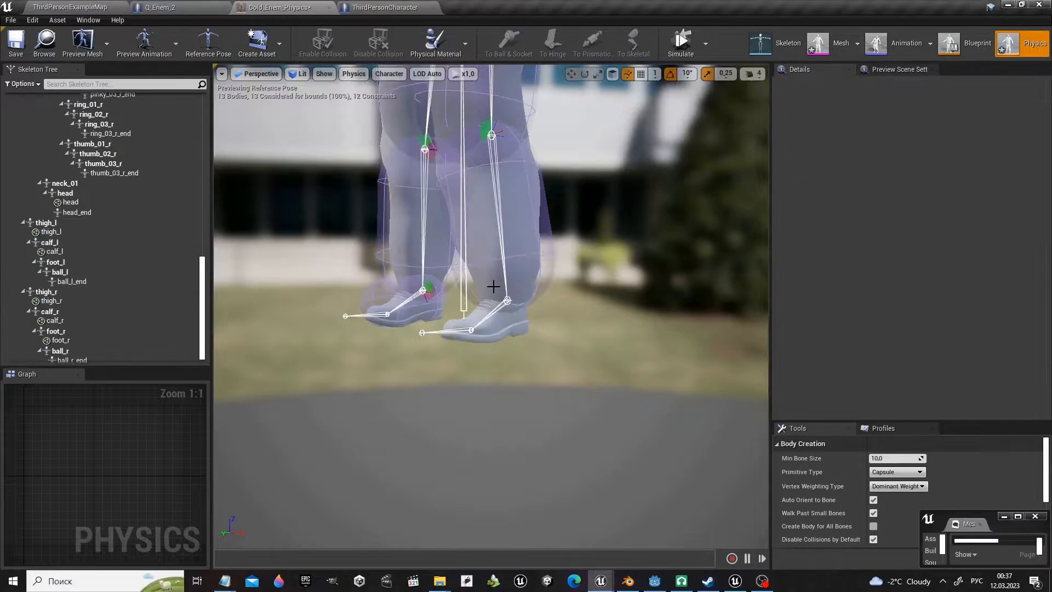
Select the foot_l bone and add a capsule shape to it.
{"action": "right_click", "coordinate": [504, 251]}
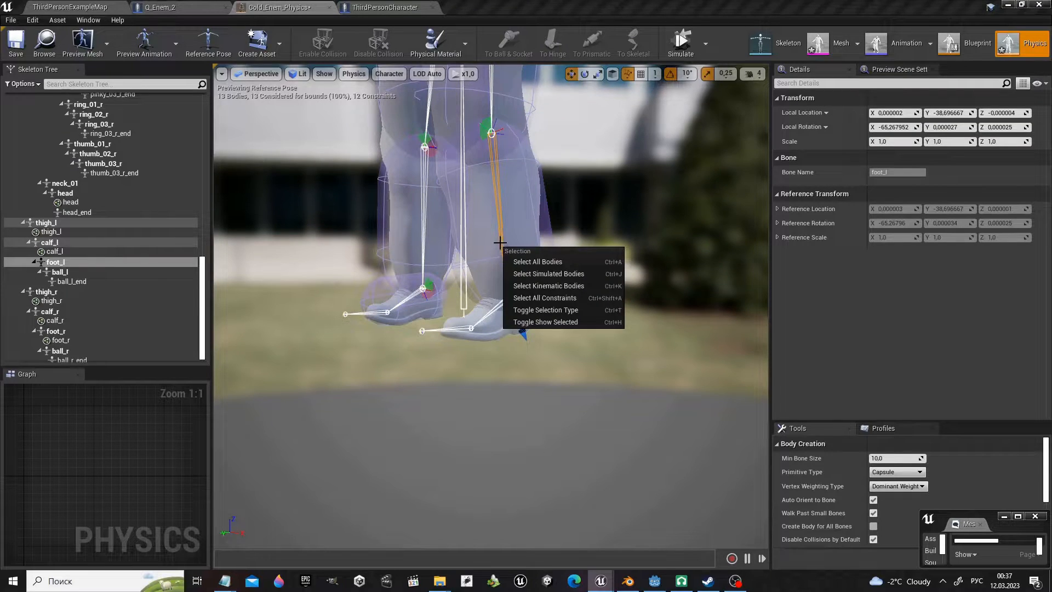
{"action": "left_click", "coordinate": [77, 264]}
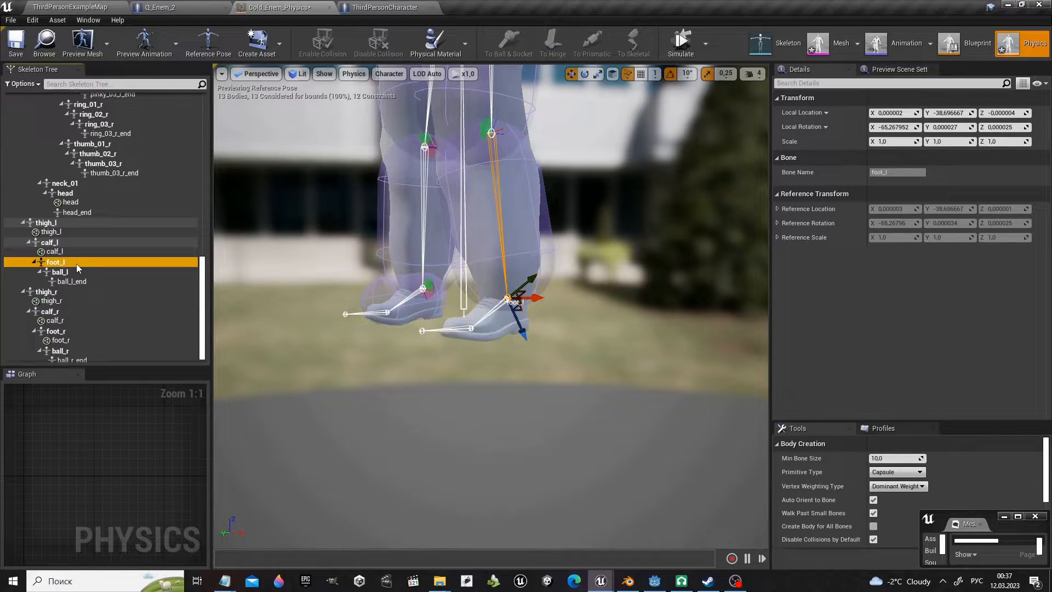
{"action": "right_click", "coordinate": [77, 264]}
{"action": "mouse_move", "coordinate": [162, 365]}
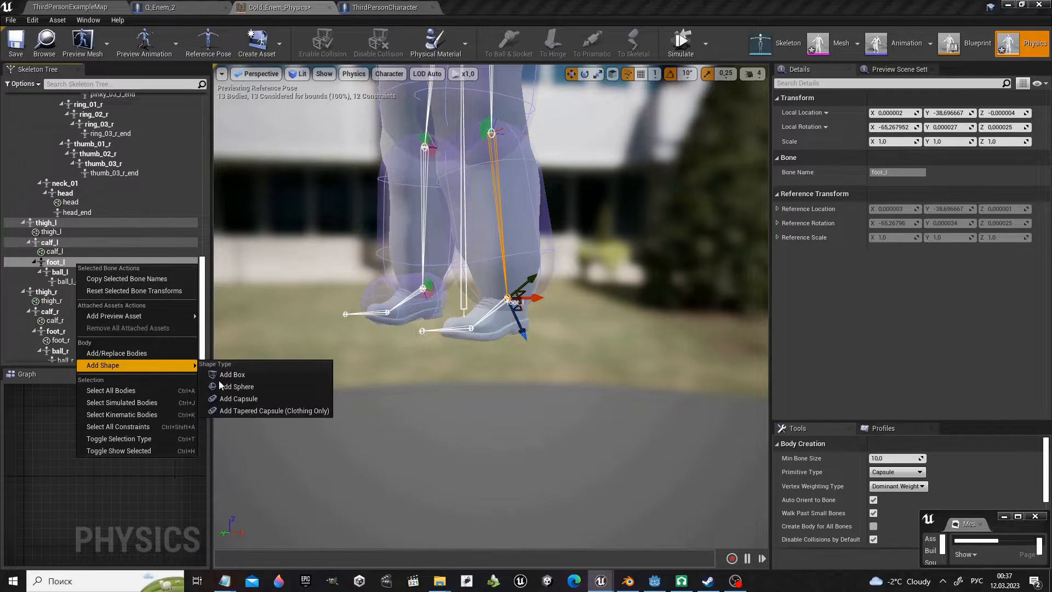
{"action": "left_click", "coordinate": [253, 399]}
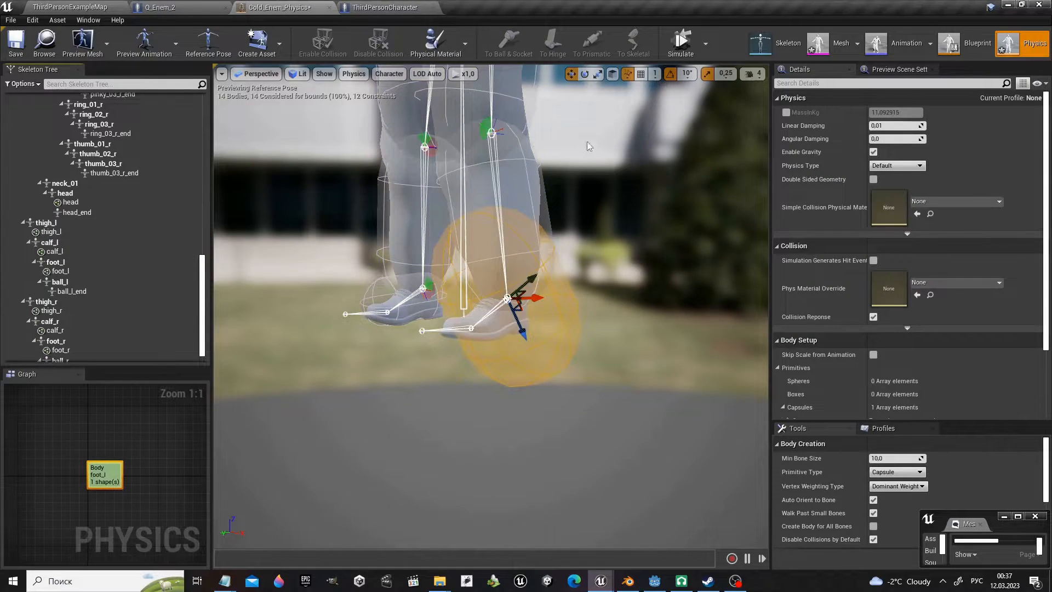
Fit the foot_l capsule to the left shoe by scaling it down and rotating it along the foot.
{"action": "left_click", "coordinate": [598, 74]}
{"action": "left_click_drag", "start_coordinate": [535, 296], "coordinate": [530, 299]}
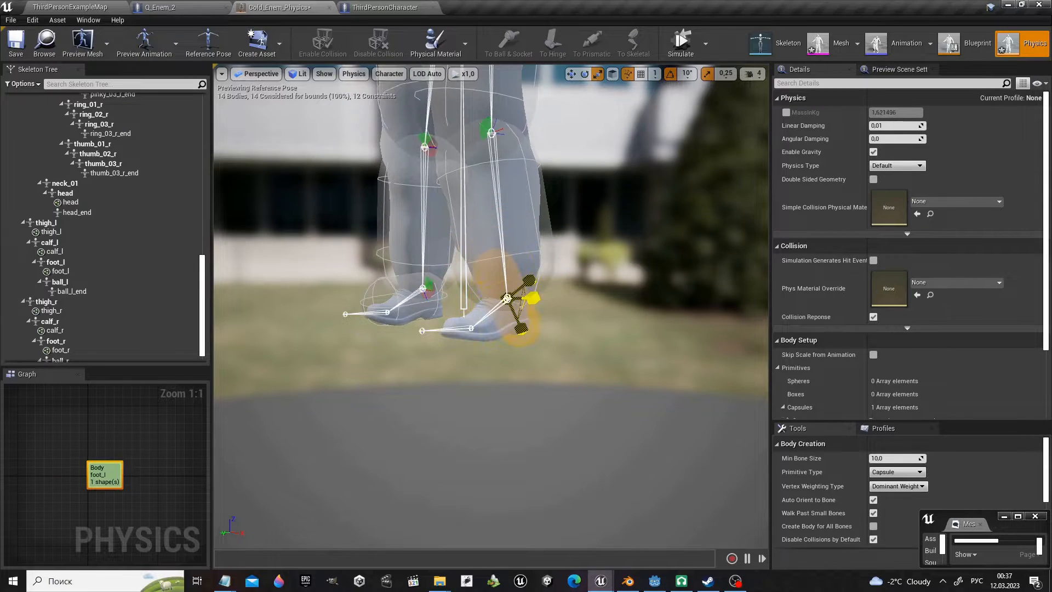
{"action": "left_click", "coordinate": [584, 73]}
{"action": "left_click_drag", "start_coordinate": [468, 267], "coordinate": [516, 303]}
{"action": "left_click", "coordinate": [571, 73]}
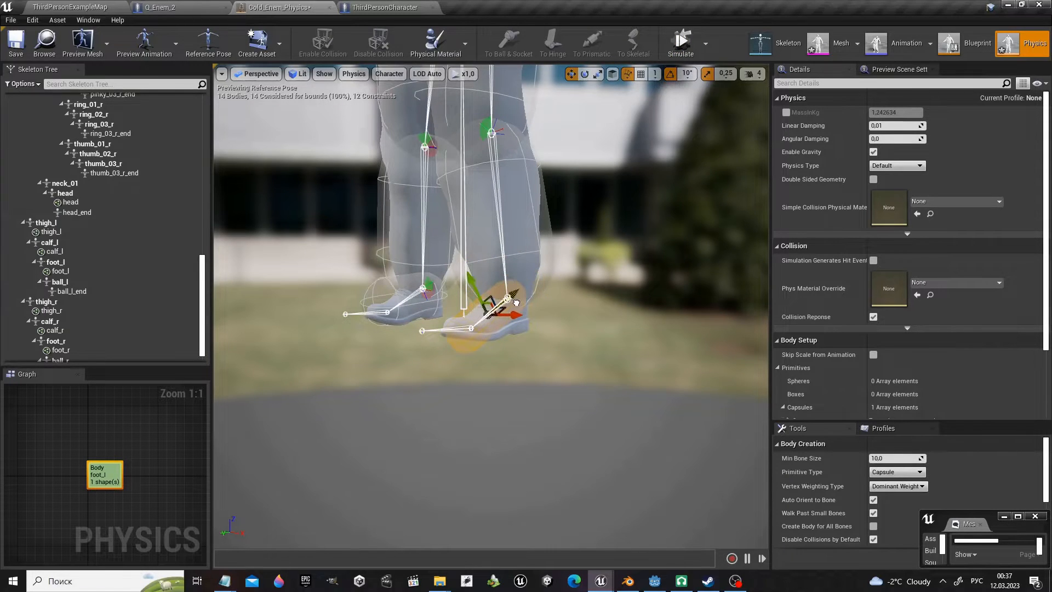
{"action": "key", "text": "f"}
{"action": "scroll", "coordinate": [539, 287], "scroll_direction": "down", "scroll_amount": 5}
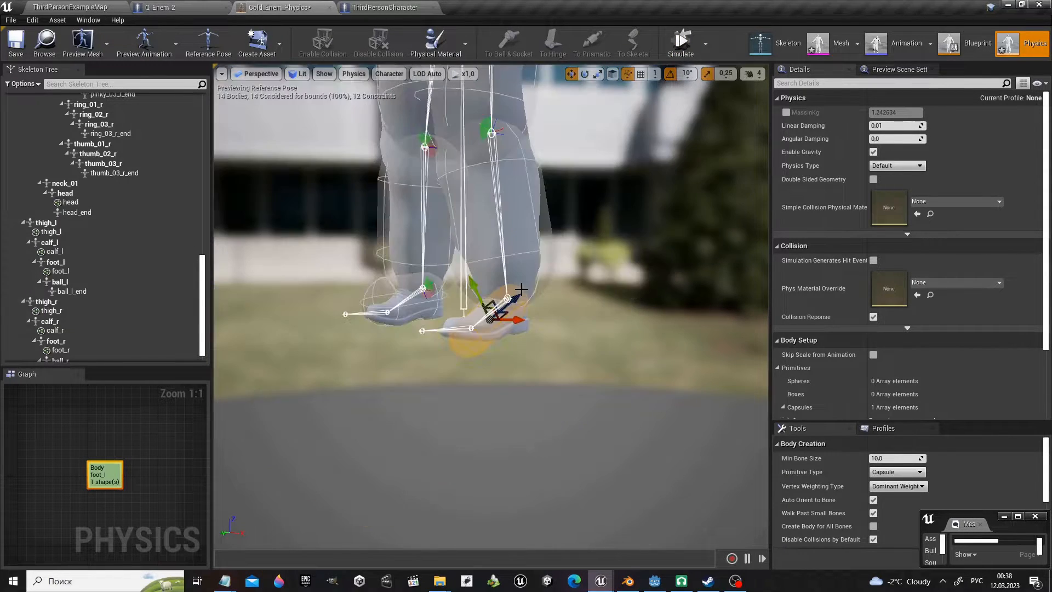
Select the calf_l body and create a new constraint from it to the foot_l body.
{"action": "left_click", "coordinate": [542, 269]}
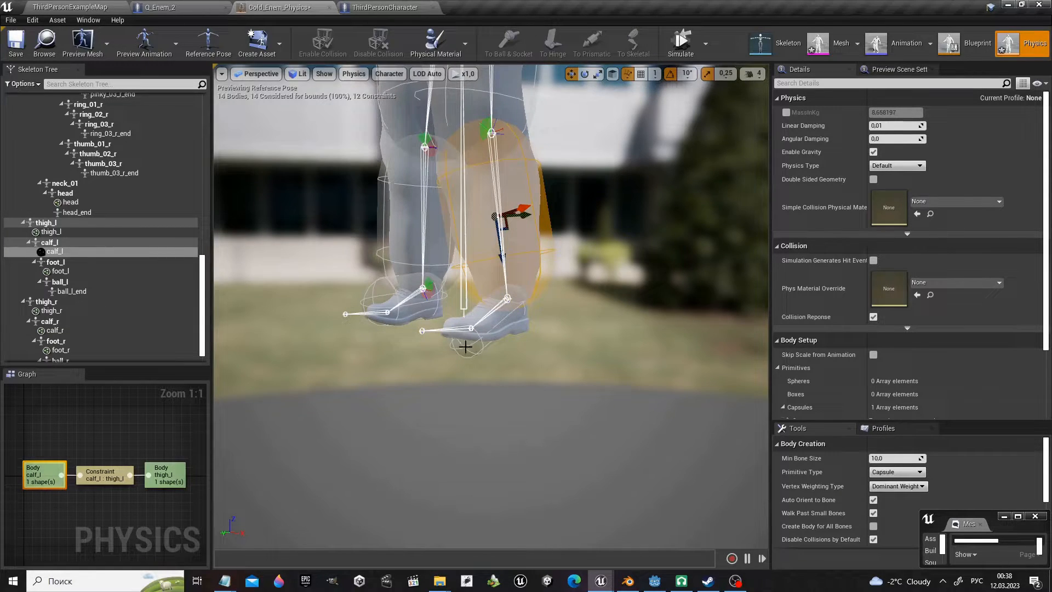
{"action": "left_click", "coordinate": [59, 271]}
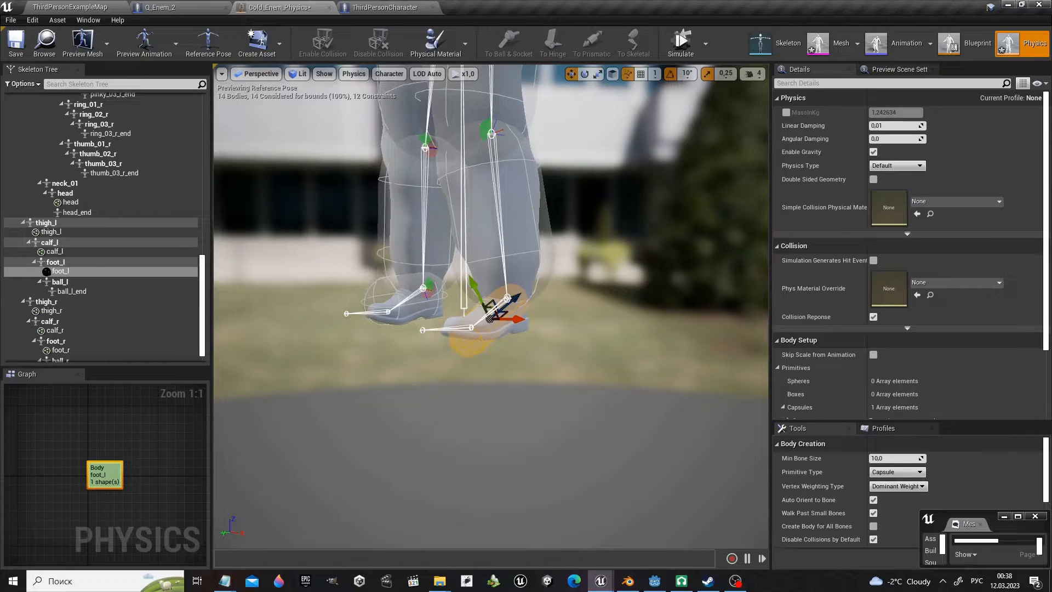
{"action": "left_click", "coordinate": [493, 242]}
{"action": "right_click", "coordinate": [36, 480]}
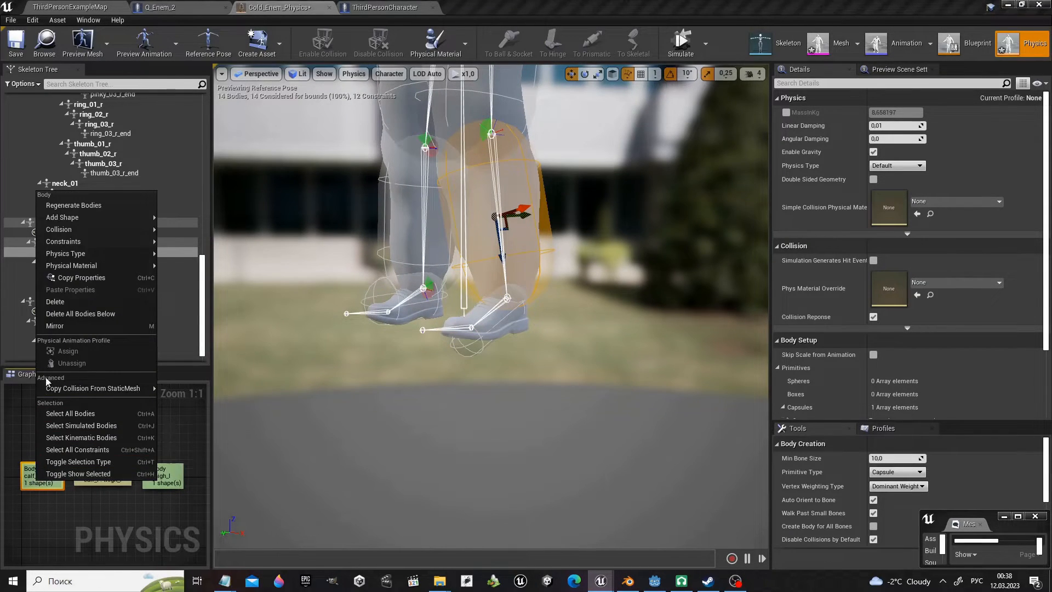
{"action": "mouse_move", "coordinate": [110, 242]}
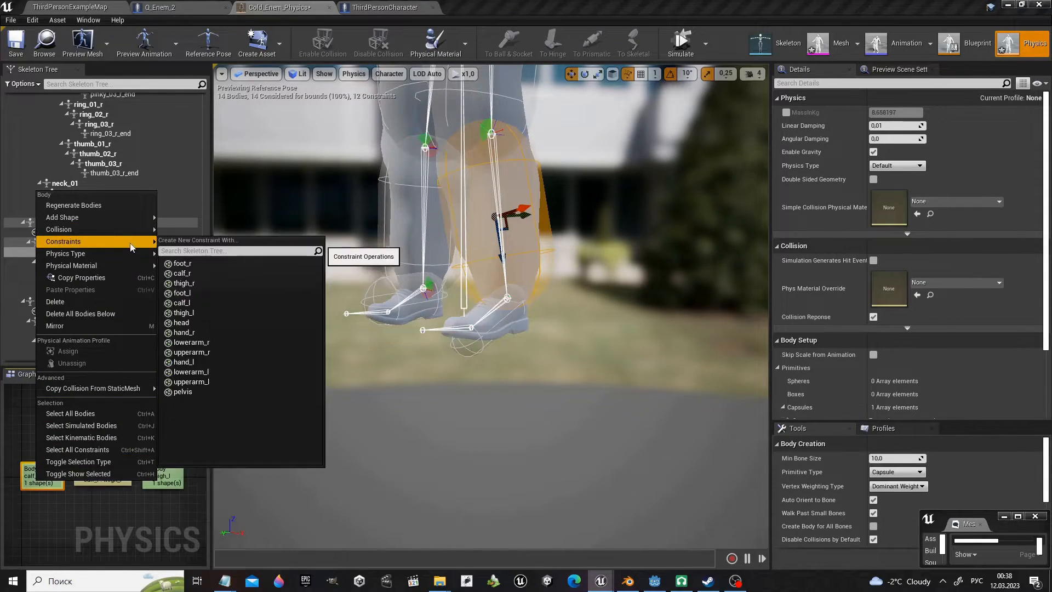
{"action": "left_click", "coordinate": [222, 294]}
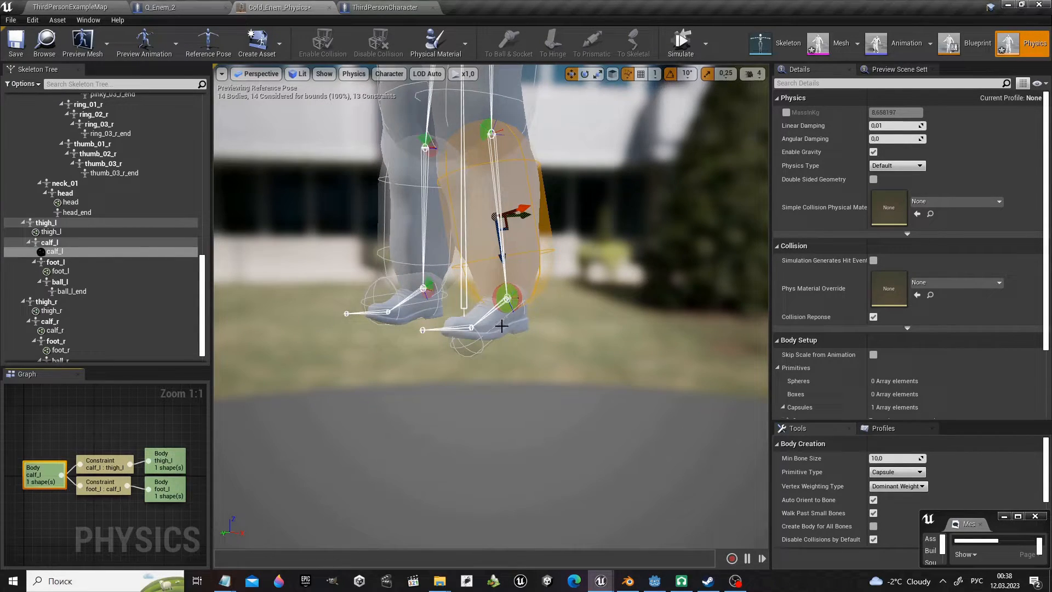
Select the foot_l body, simulate only that body to test the new ankle constraint, and stop the simulation.
{"action": "right_click_drag", "start_coordinate": [505, 331], "coordinate": [512, 309]}
{"action": "key", "text": "w"}
{"action": "left_click", "coordinate": [488, 310]}
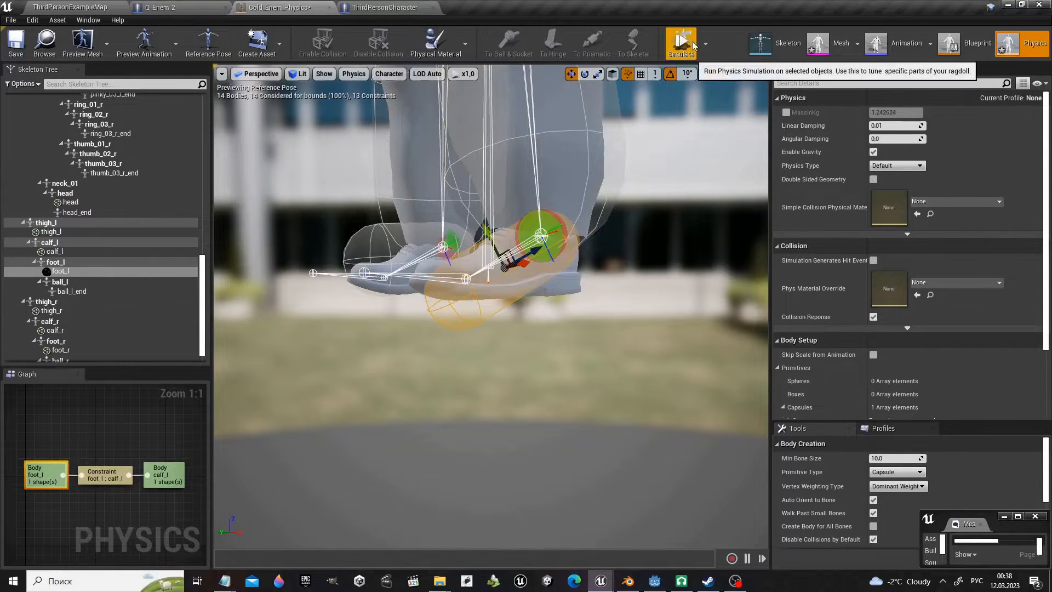
{"action": "left_click", "coordinate": [706, 44]}
{"action": "left_click", "coordinate": [718, 87]}
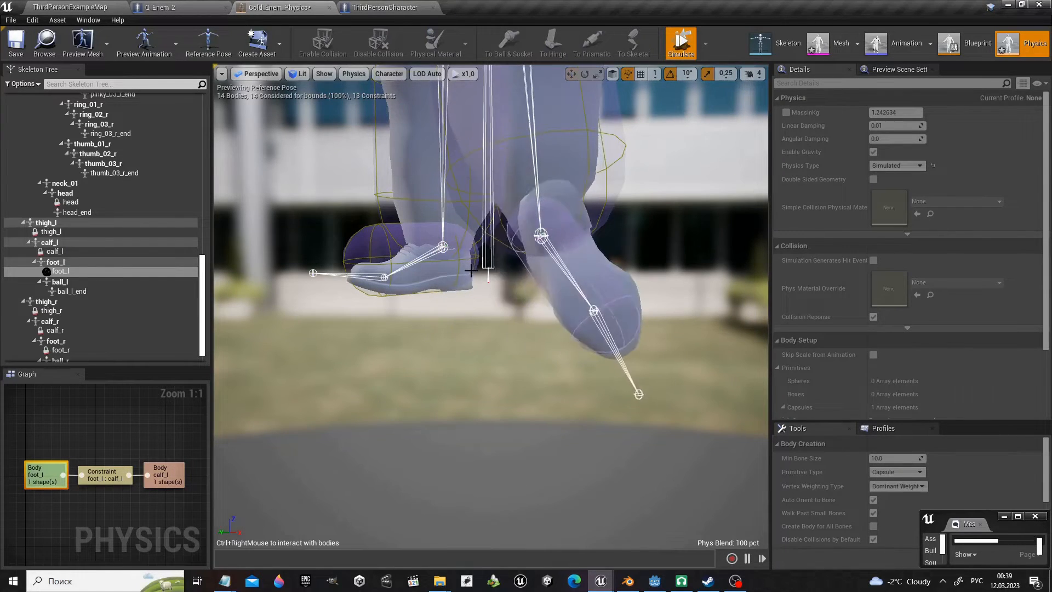
{"action": "left_click", "coordinate": [694, 46]}
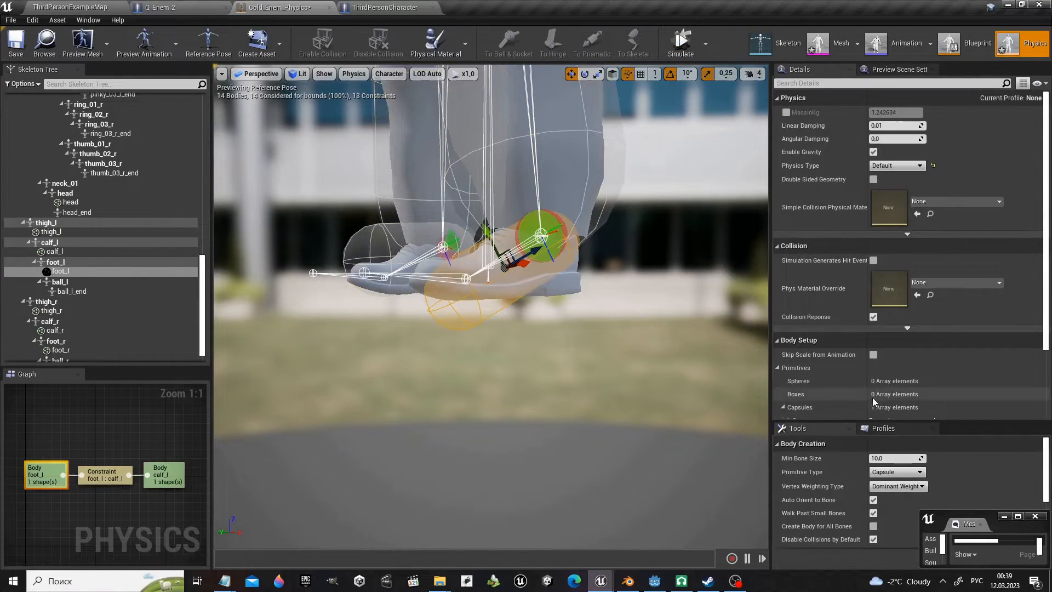
Set the foot_l to calf_l constraint's Swing 1 and Swing 2 motion to Locked and its Twist motion to Limited.
{"action": "left_click", "coordinate": [112, 478]}
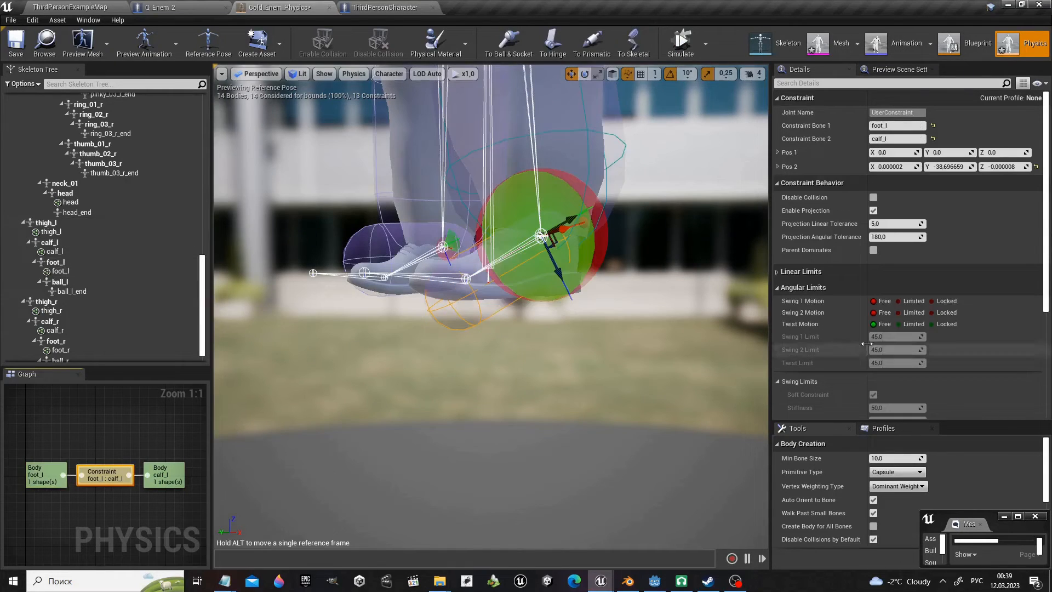
{"action": "left_click", "coordinate": [899, 324]}
{"action": "left_click", "coordinate": [931, 312]}
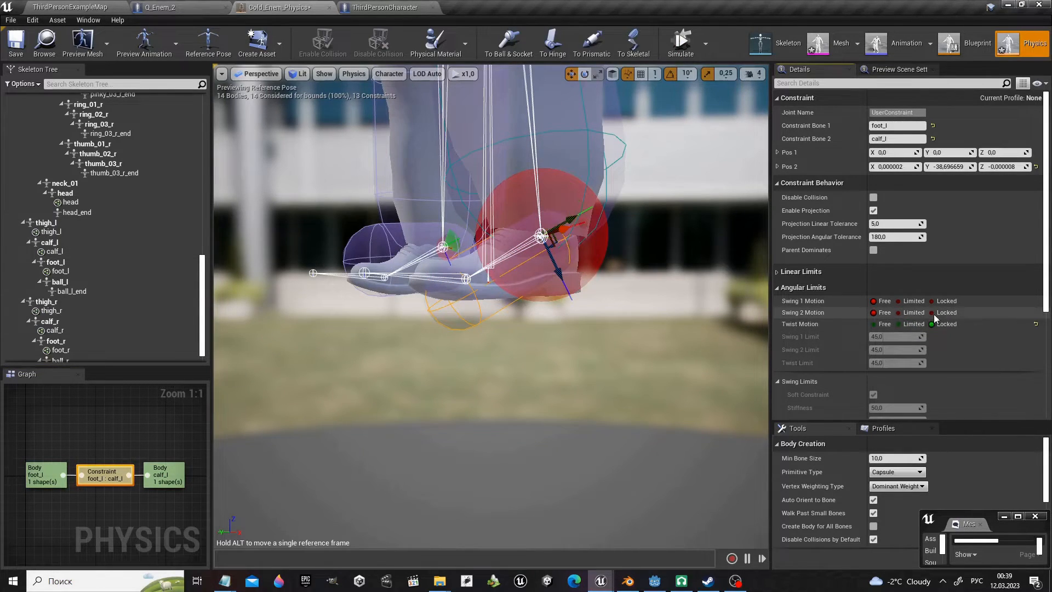
{"action": "left_click", "coordinate": [932, 300]}
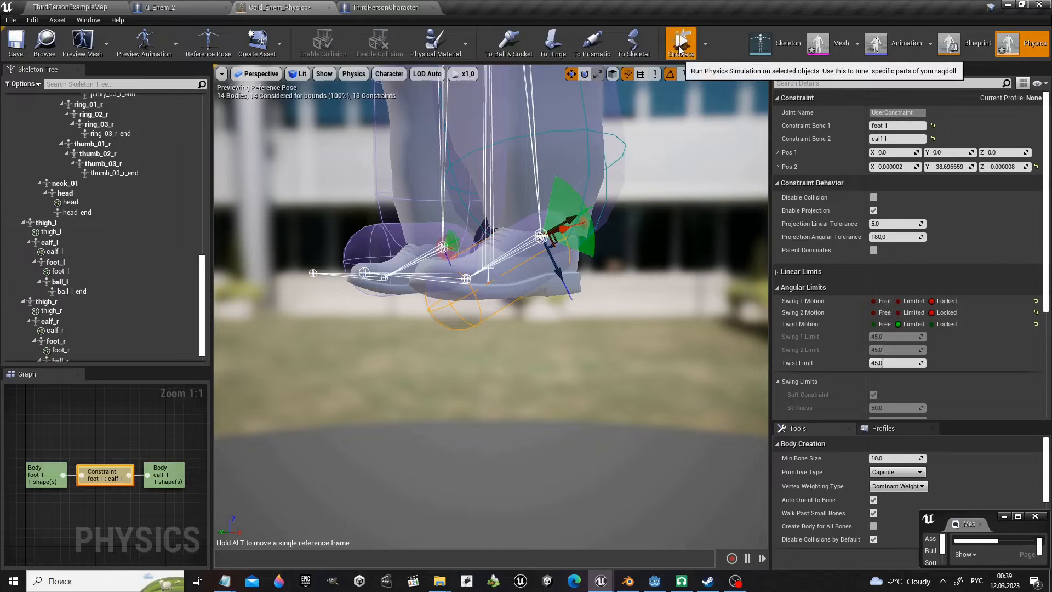
Simulate the limited ankle constraint, pull the left foot upward twice to test its bend, and stop the simulation.
{"action": "left_click", "coordinate": [679, 43]}
{"action": "right_click_drag", "start_coordinate": [502, 292], "coordinate": [323, 77], "text": "ctrl"}
{"action": "right_click_drag", "start_coordinate": [526, 305], "coordinate": [391, 78], "text": "ctrl"}
{"action": "left_click", "coordinate": [680, 43]}
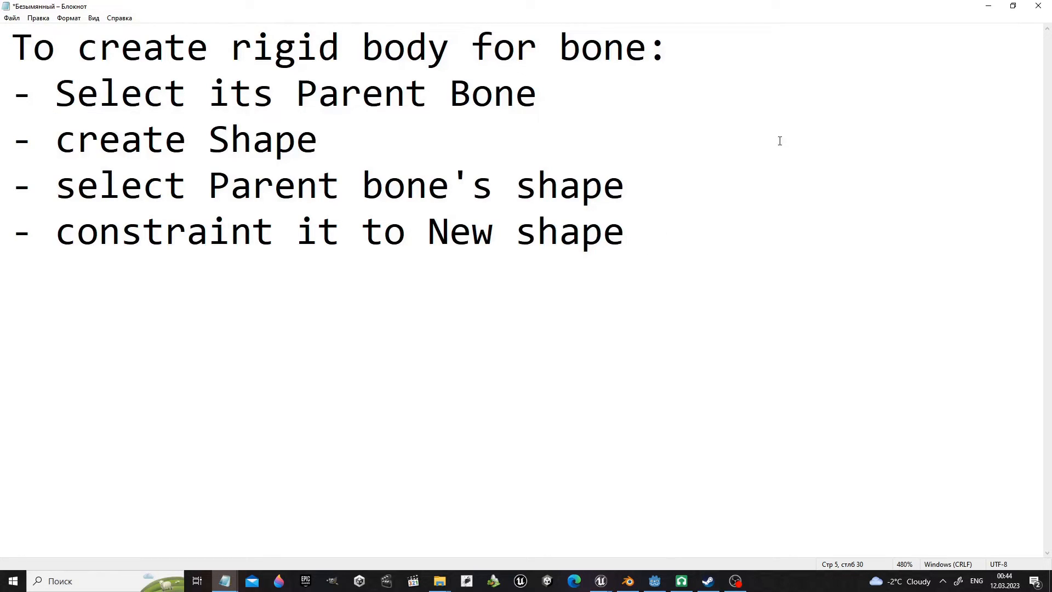
Switch to Notepad and enlarge the notes on creating a rigid body to 500%.
{"action": "scroll", "coordinate": [779, 141], "scroll_direction": "up", "scroll_amount": 2, "text": "ctrl"}
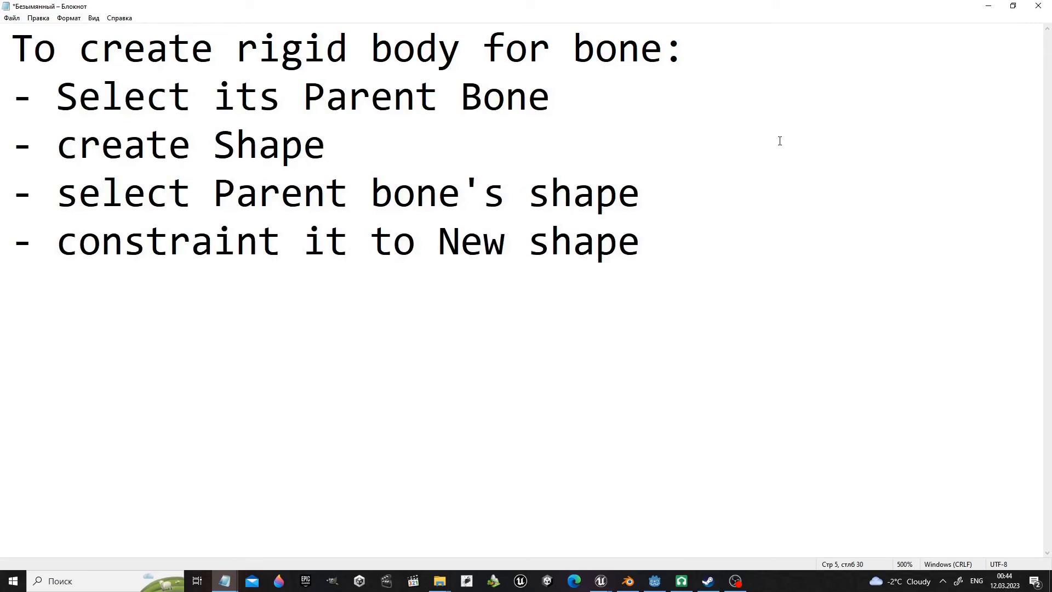